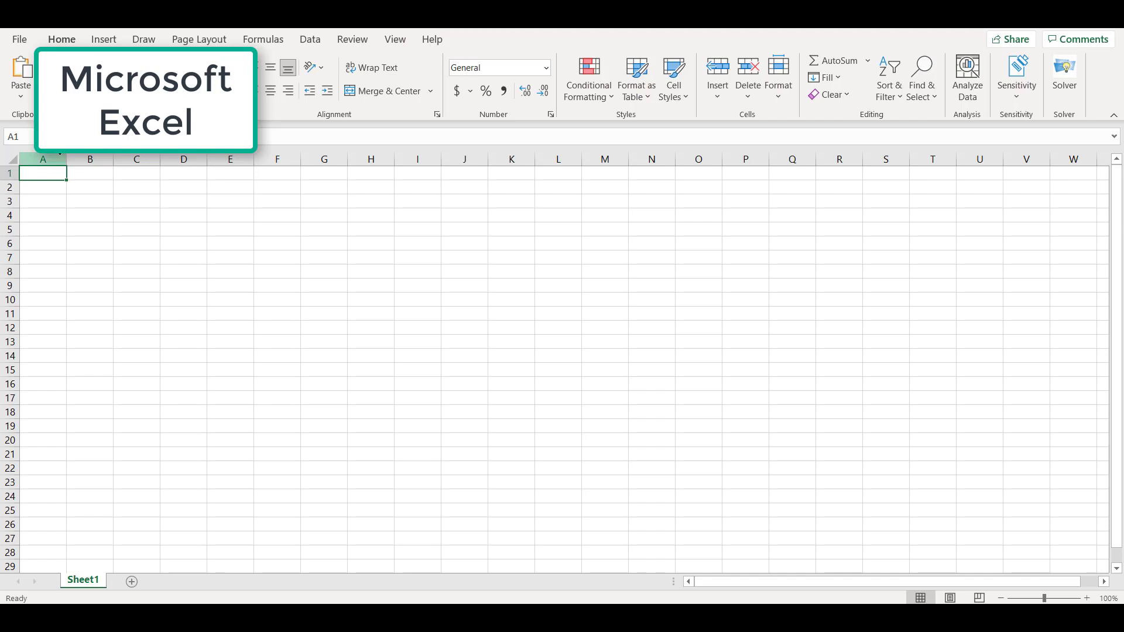
- Widen column A and enter the title 'Light Gathering Area Comparison Calculator' in A1
drag(67, 160, 489, 157)
double_click(166, 222)
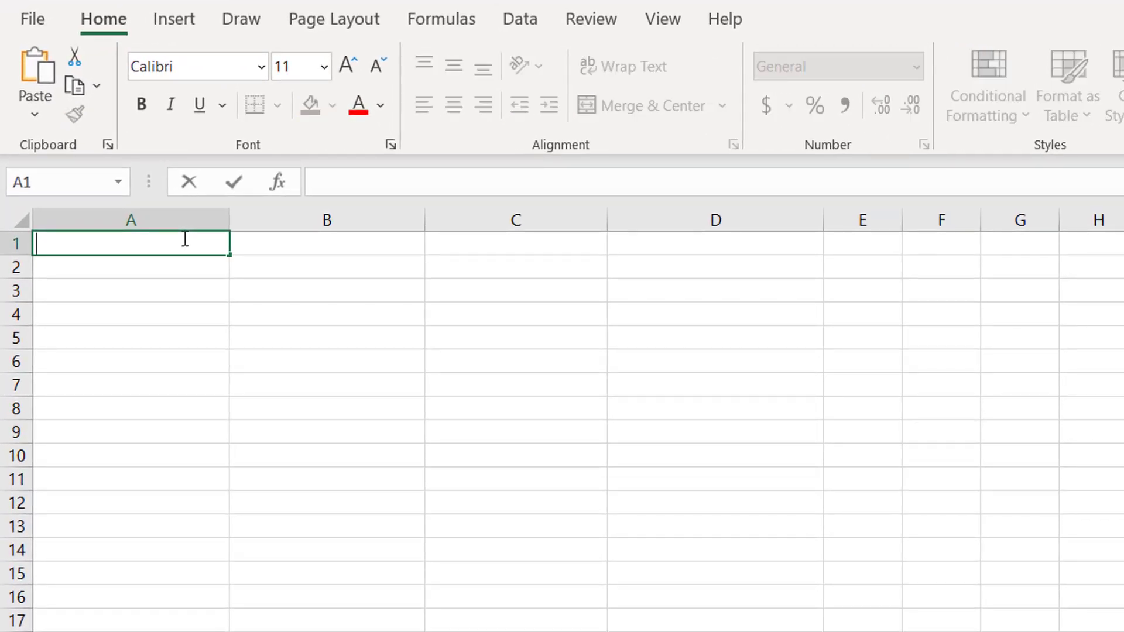
text(Light )
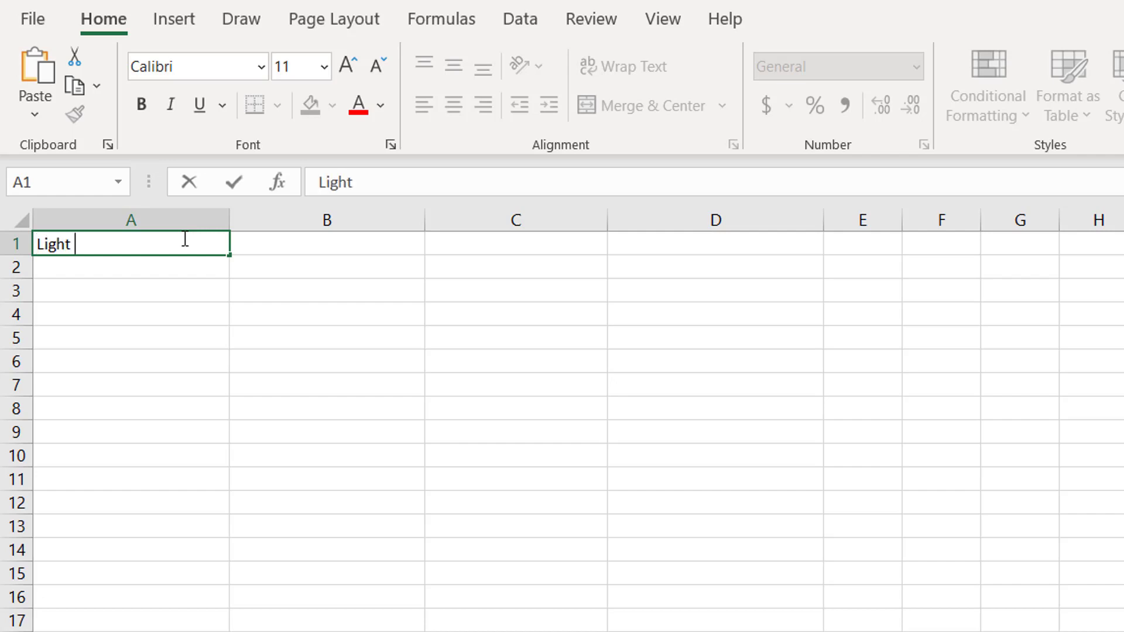
text(Gathering)
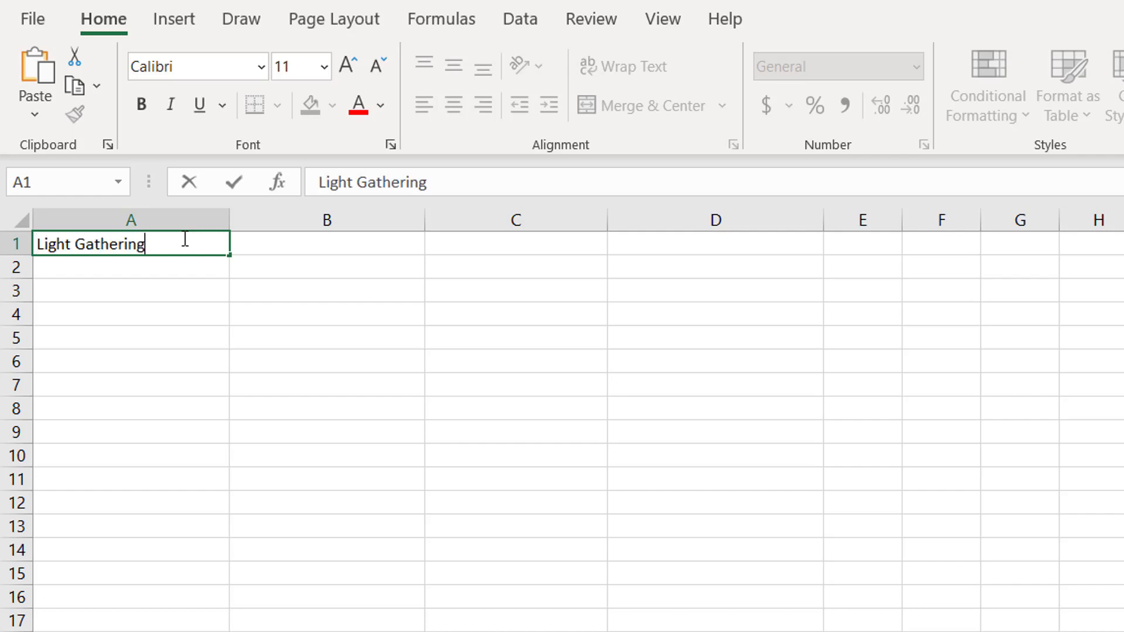
text( Area Compa)
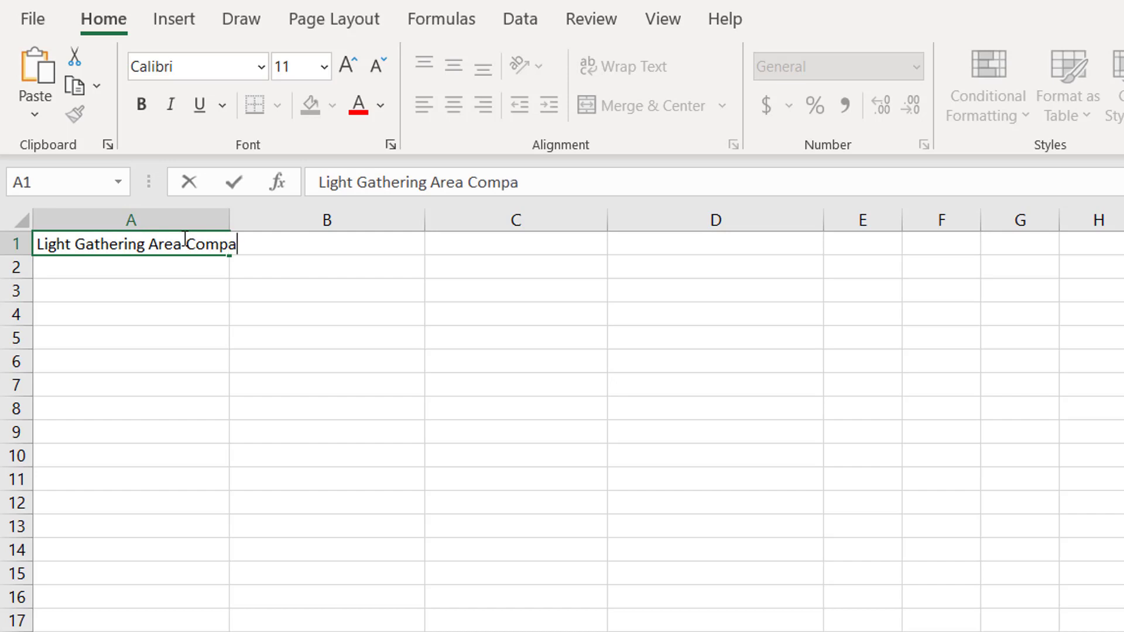
text(rison Calculator)
click(231, 263)
- Merge and centre the title across A1:B1 and make it bold
drag(202, 246, 378, 237)
click(652, 106)
key(ctrl+b)
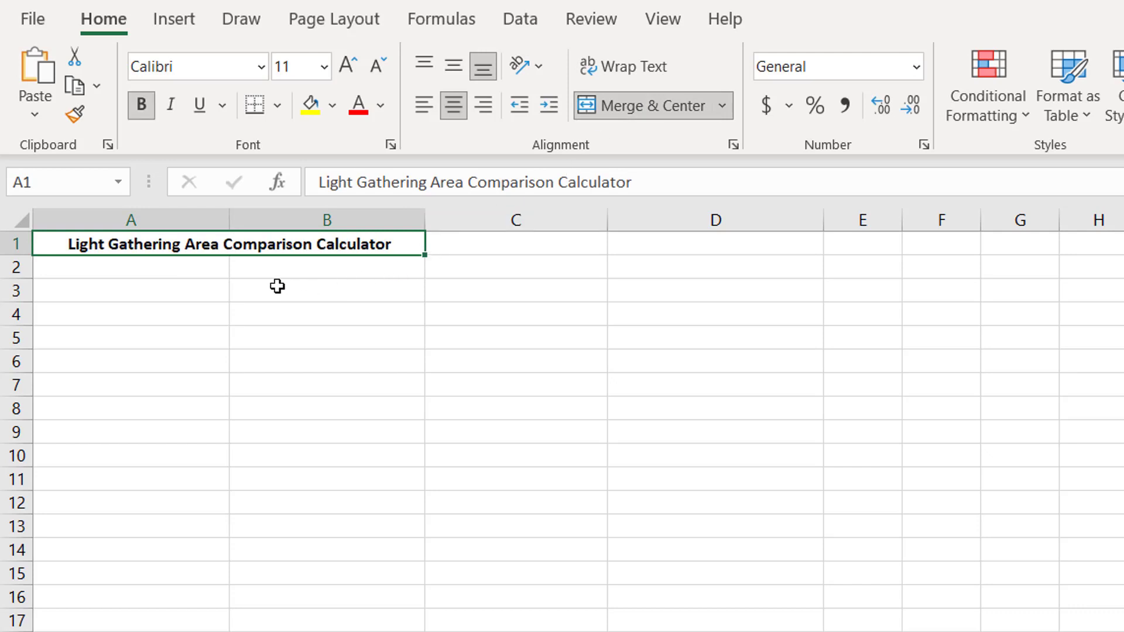
- Enter the column headings 'Telescope #1' in B3 and 'Telescope #2' in C3
click(263, 293)
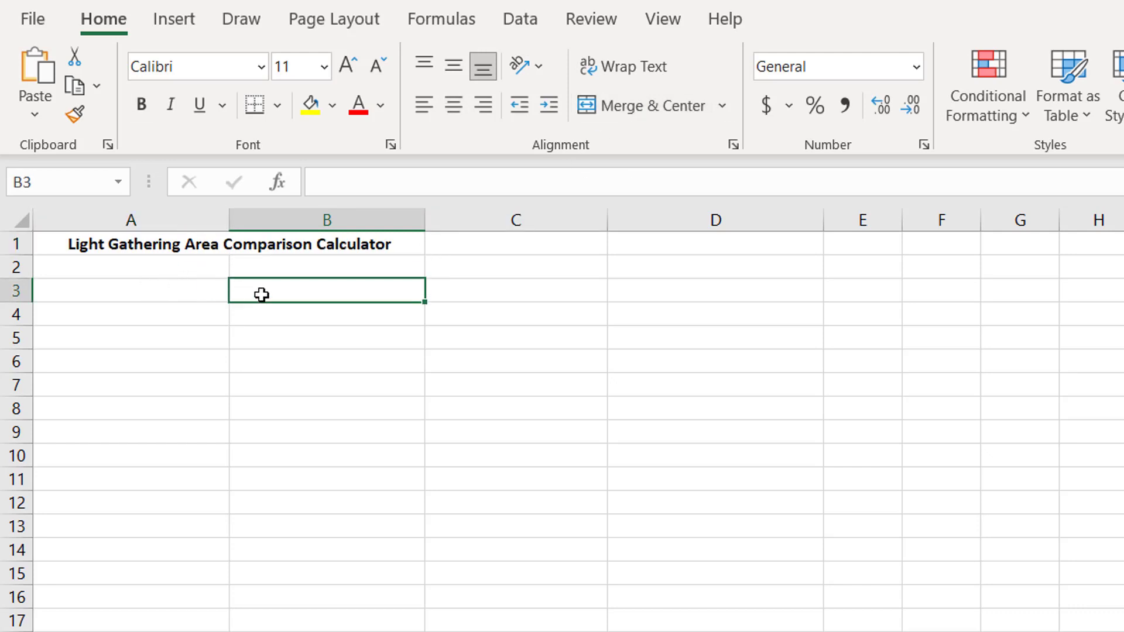
text(Telescope #1)
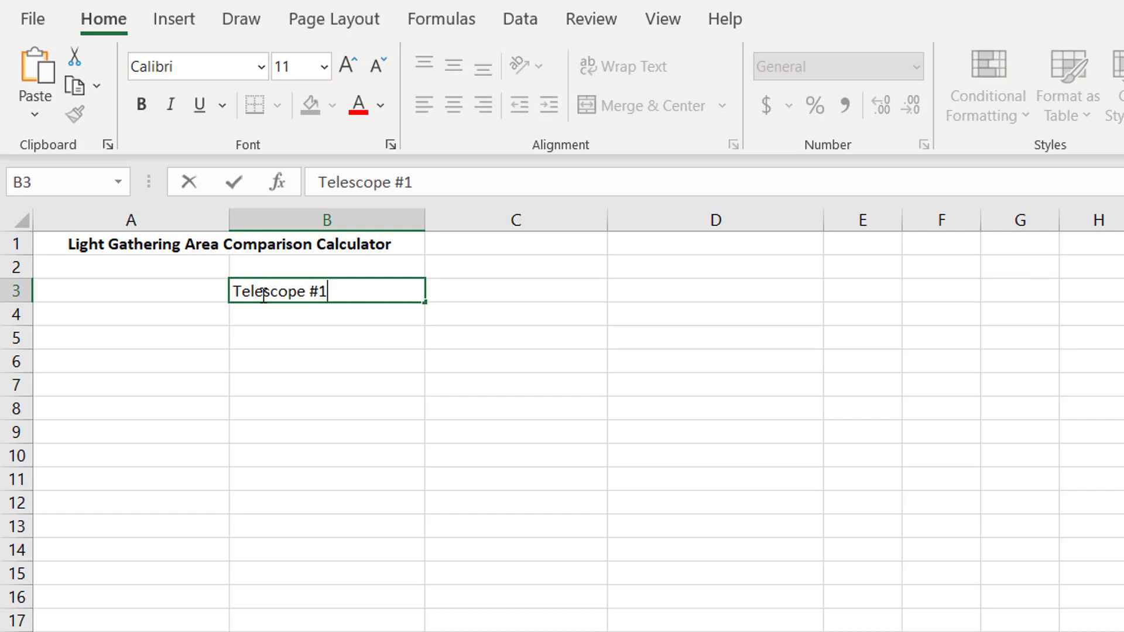
key(Tab)
text(Telescope #2)
key(Return)
- Label A4 'Primary diameter' (fixing the typo) and A5 'C.O. diameter'
key(Left)
text(Primary)
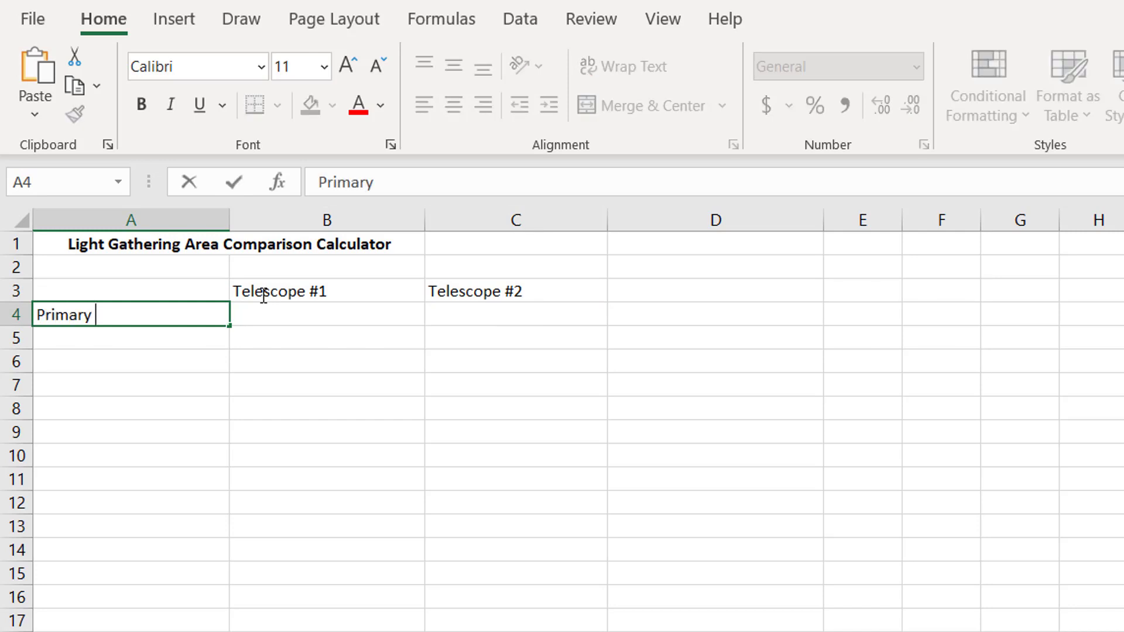
text( diamter)
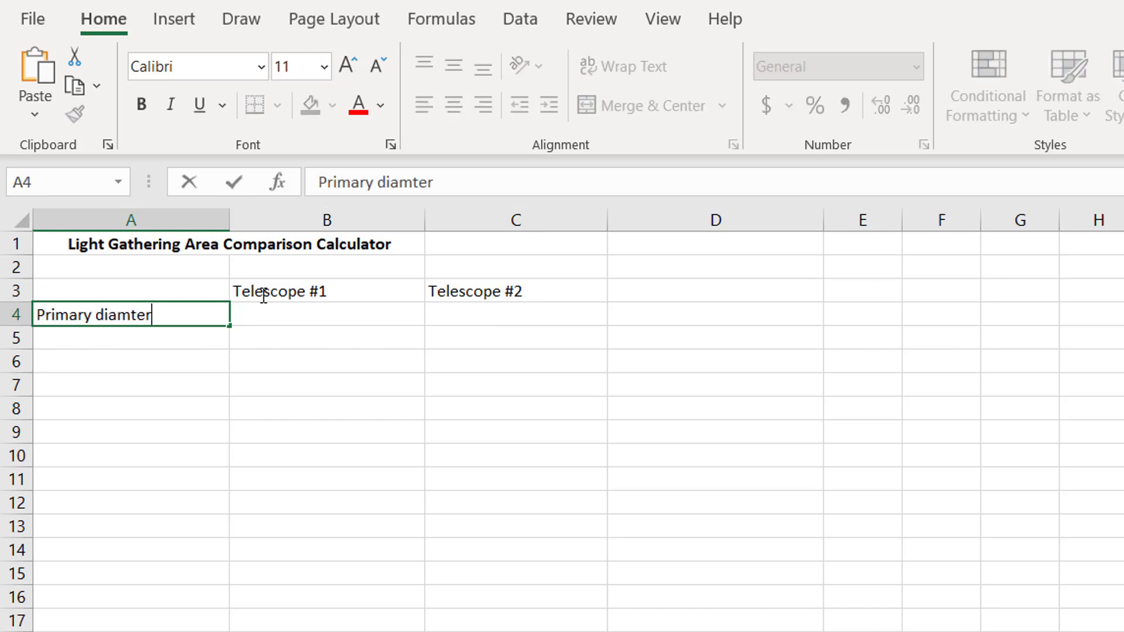
key(BackSpace)
key(BackSpace)
key(BackSpace)
text(eter)
key(Return)
text(C.O)
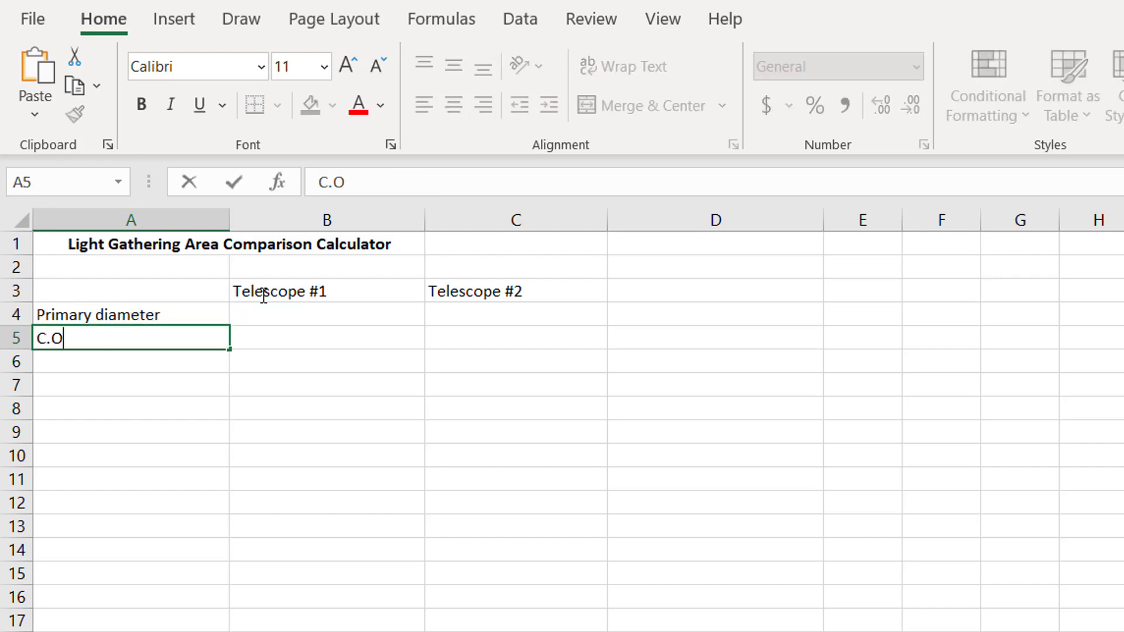
text(. diamet)
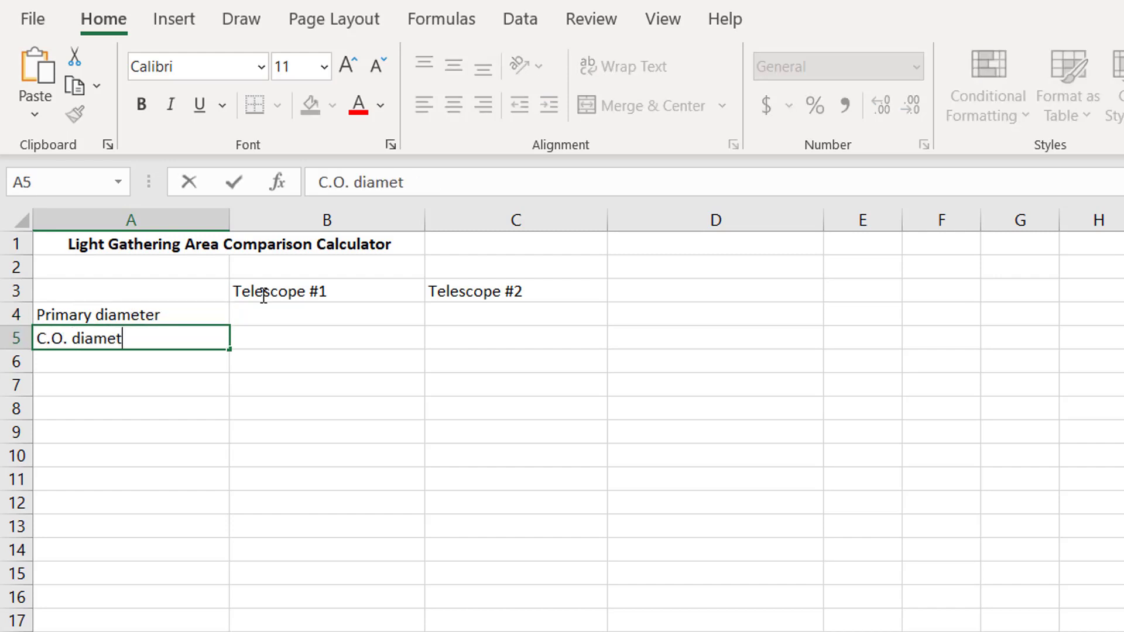
text(er)
key(Return)
key(Return)
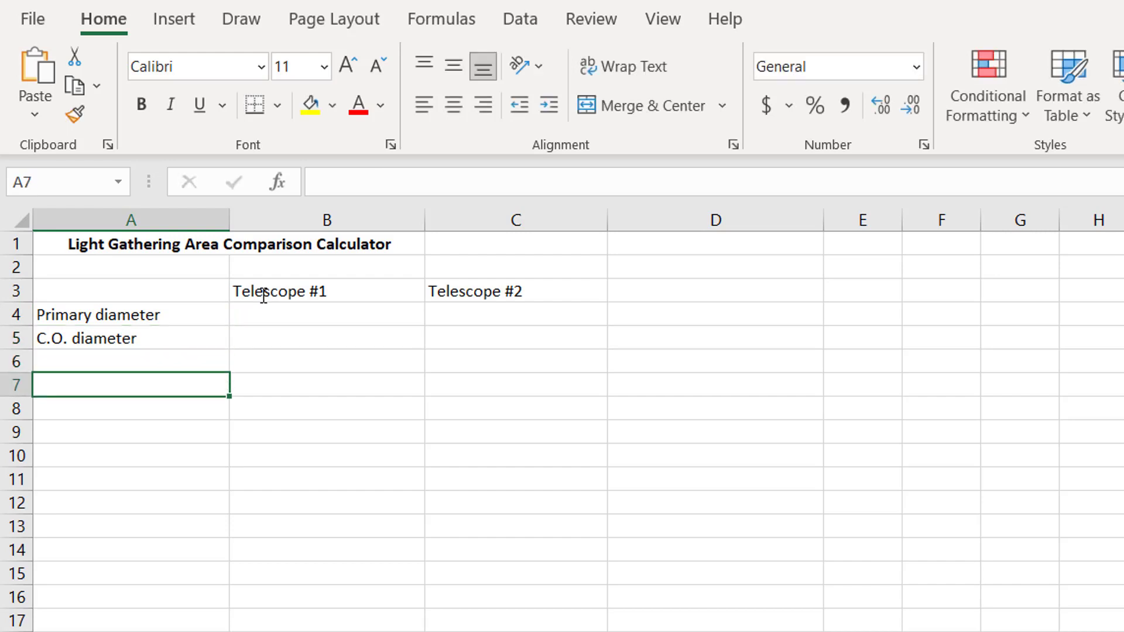
- Add row labels 'Primary radius', 'C.O. radius', 'total area' and '% light gathered of telescope #1 to telescope #2'
text(Primary radius)
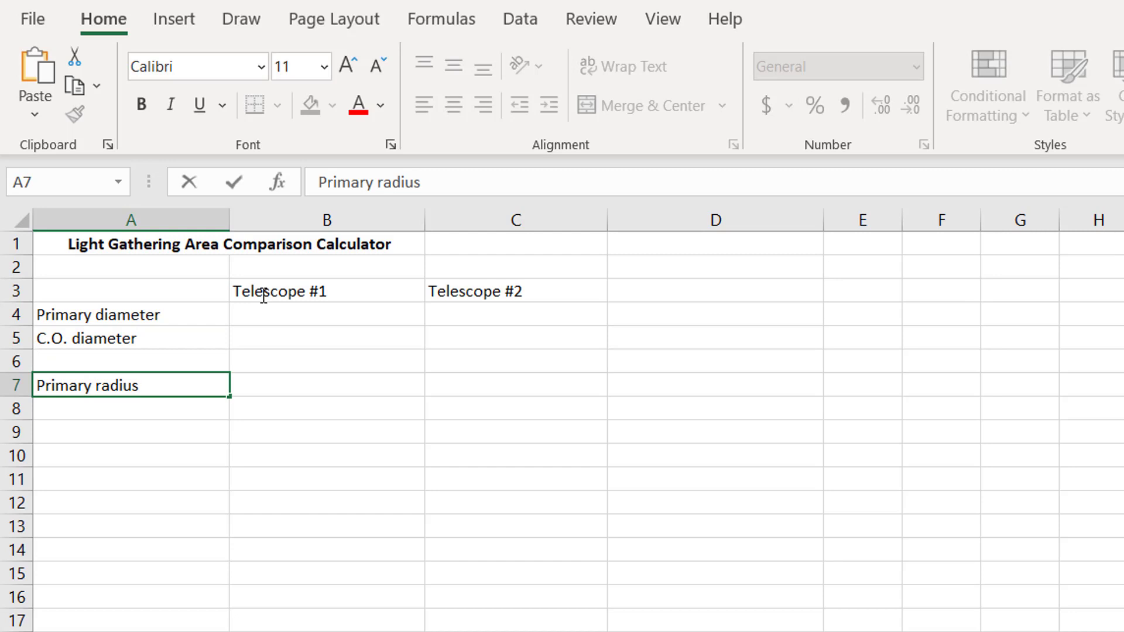
key(Return)
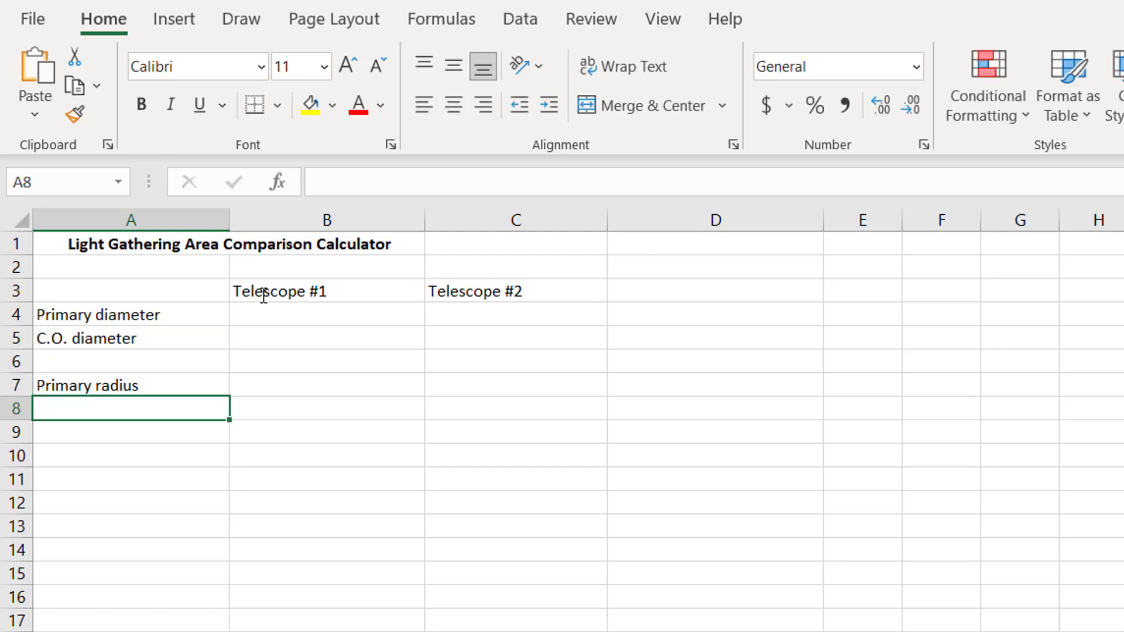
text(C.O. radius)
key(Return)
key(Return)
text(total area)
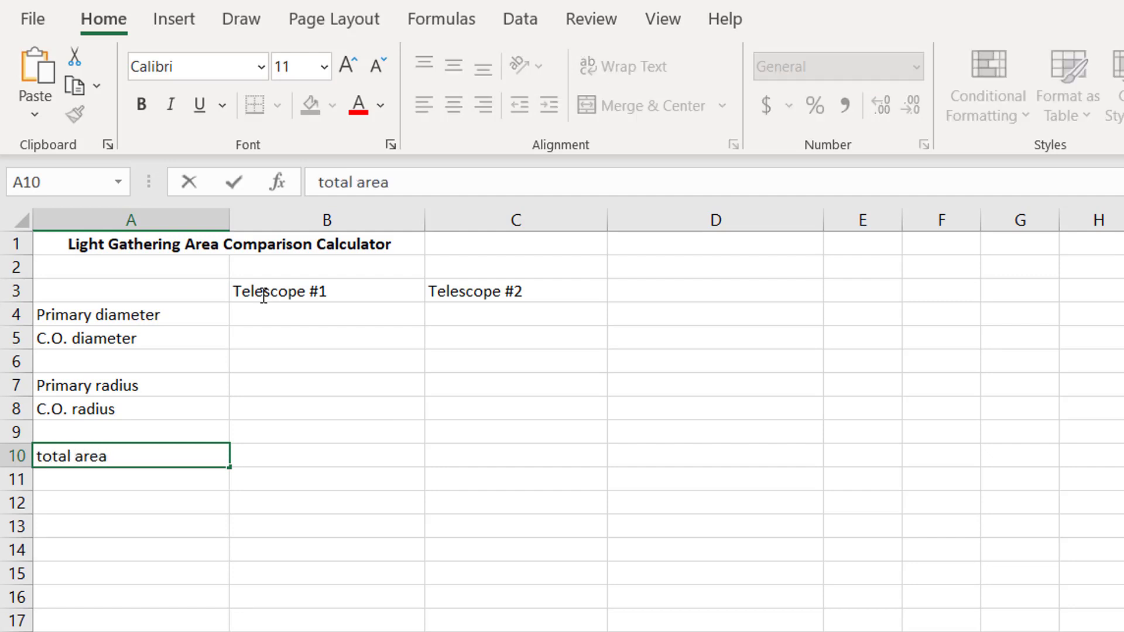
key(Return)
key(Return)
text(%)
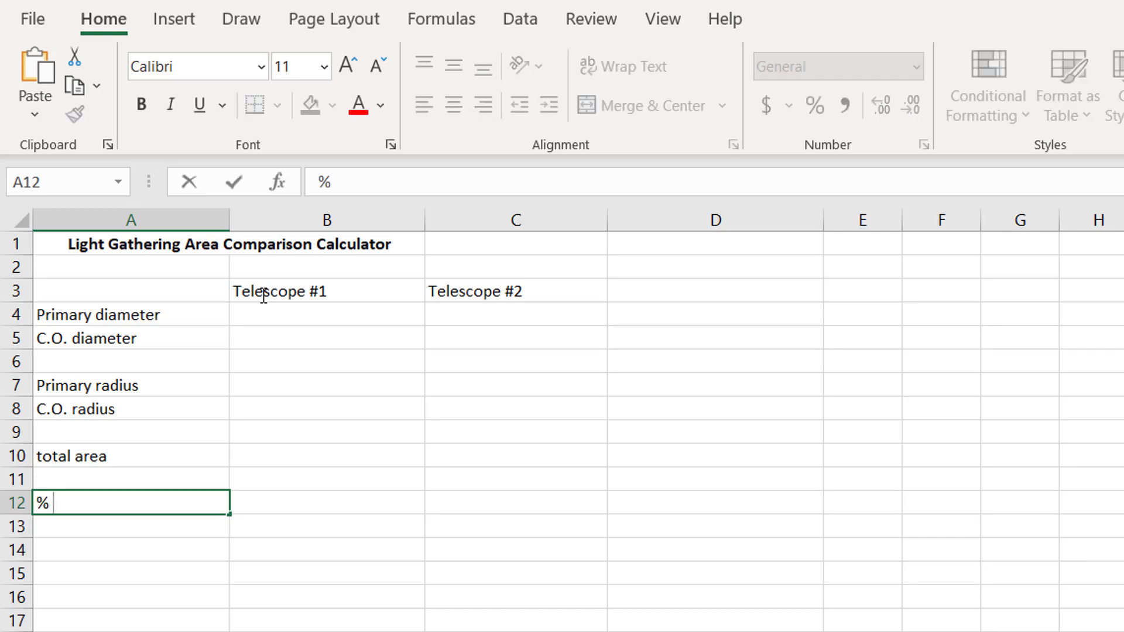
text( light gather)
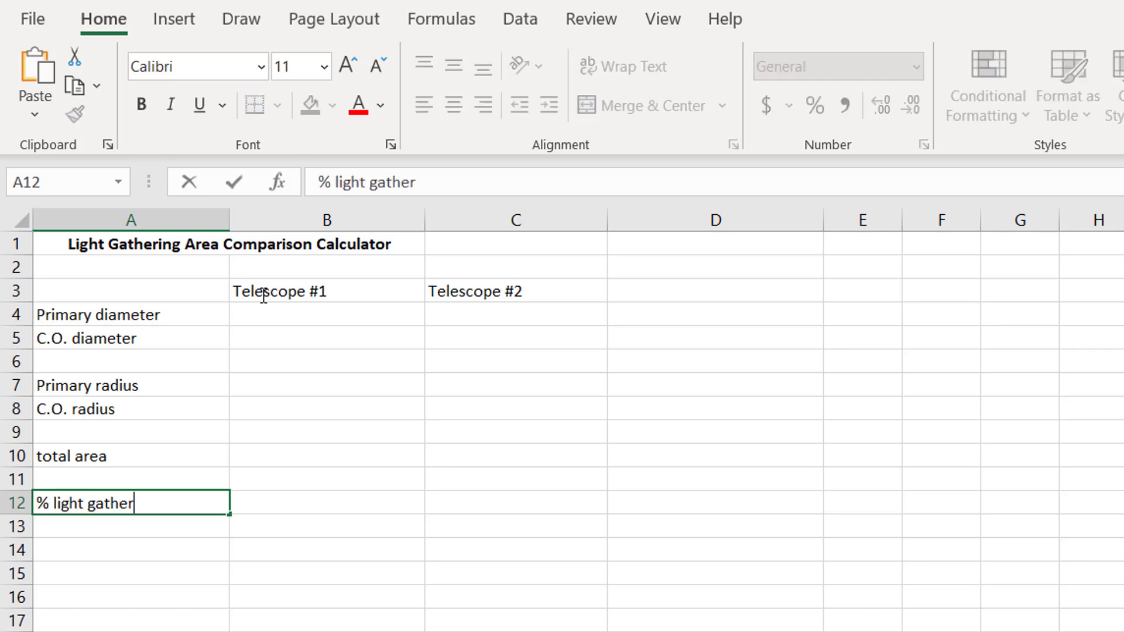
text(ed of telescop)
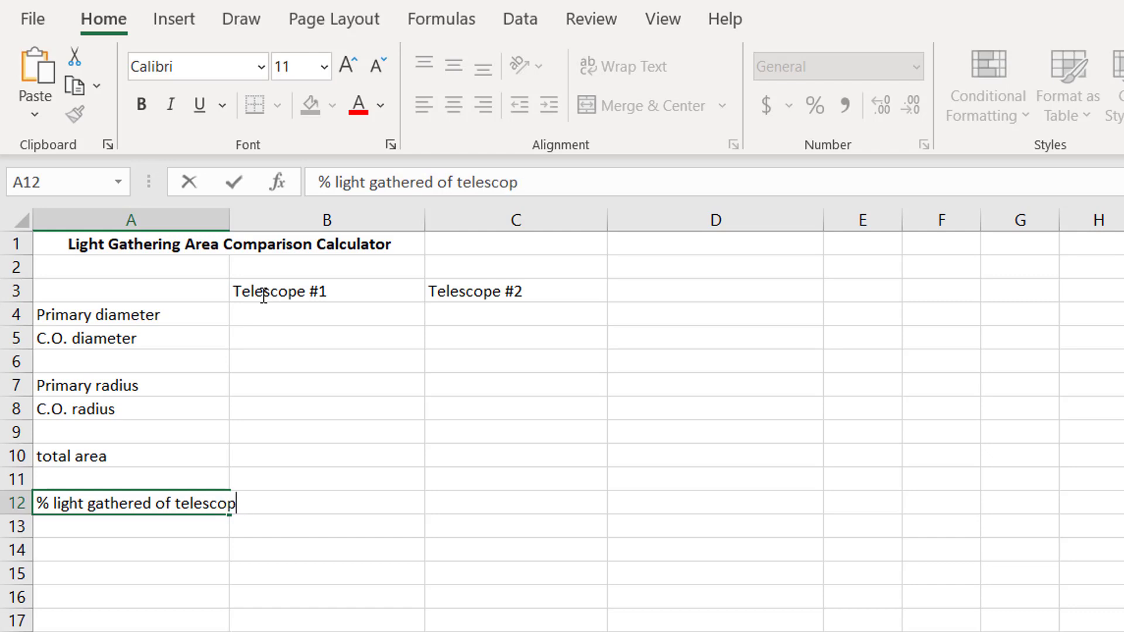
text(e #1 to telescope #2)
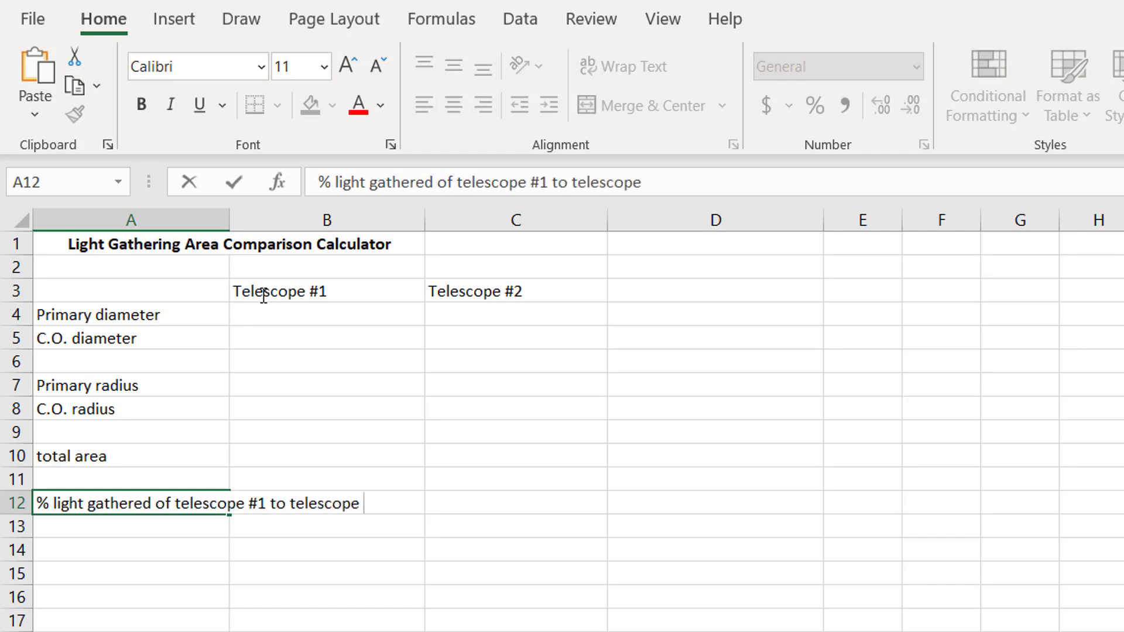
- Merge the '% light gathered…' label across A12:B12 and make it bold
click(301, 542)
click(196, 502)
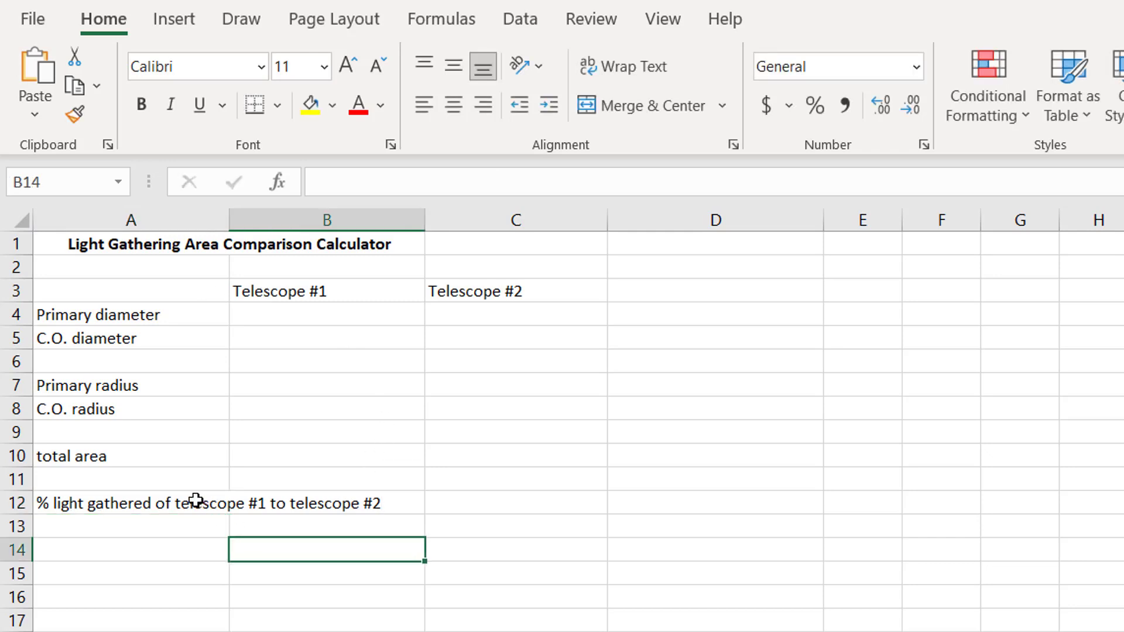
drag(321, 501, 324, 502)
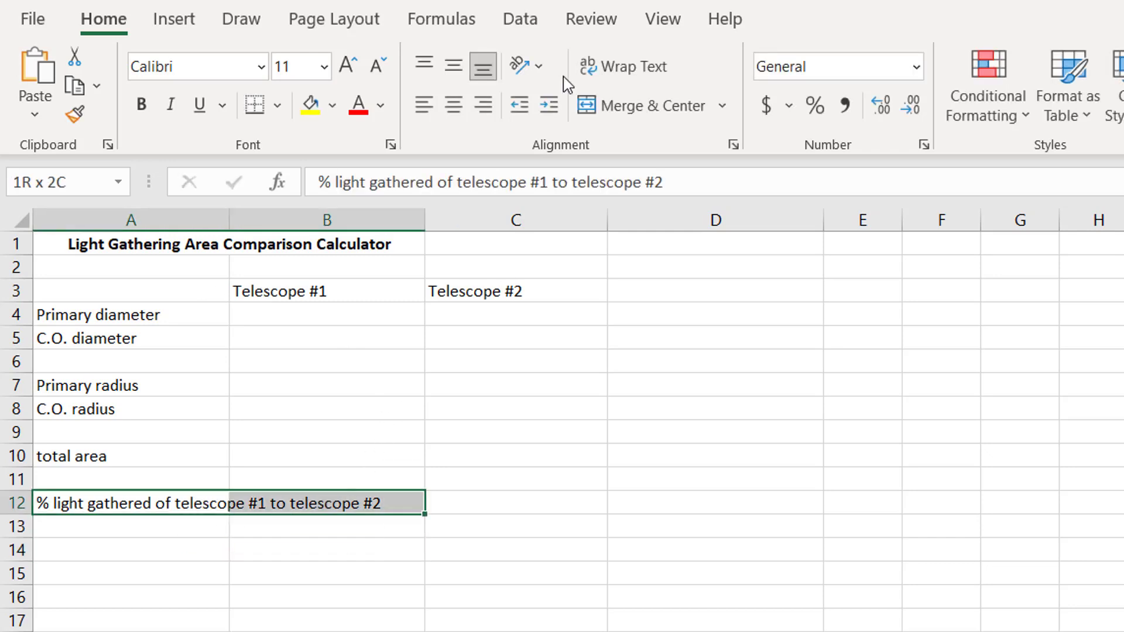
click(625, 107)
click(141, 104)
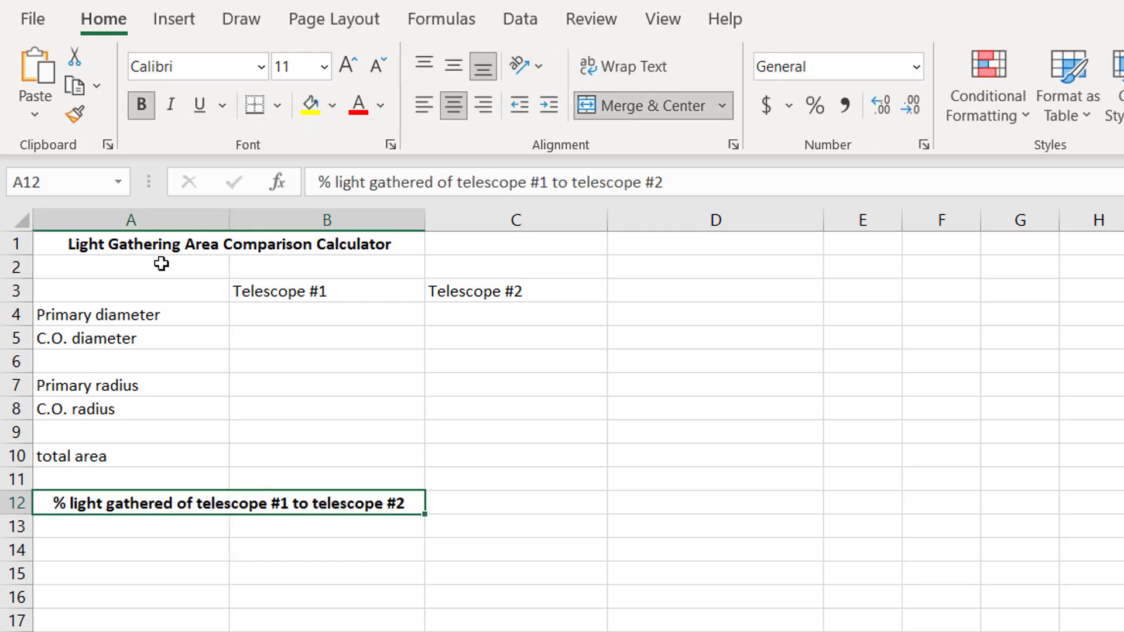
- Enter Telescope #1's primary diameter 350 in B4 and C.O. diameter 114 in B5
double_click(375, 319)
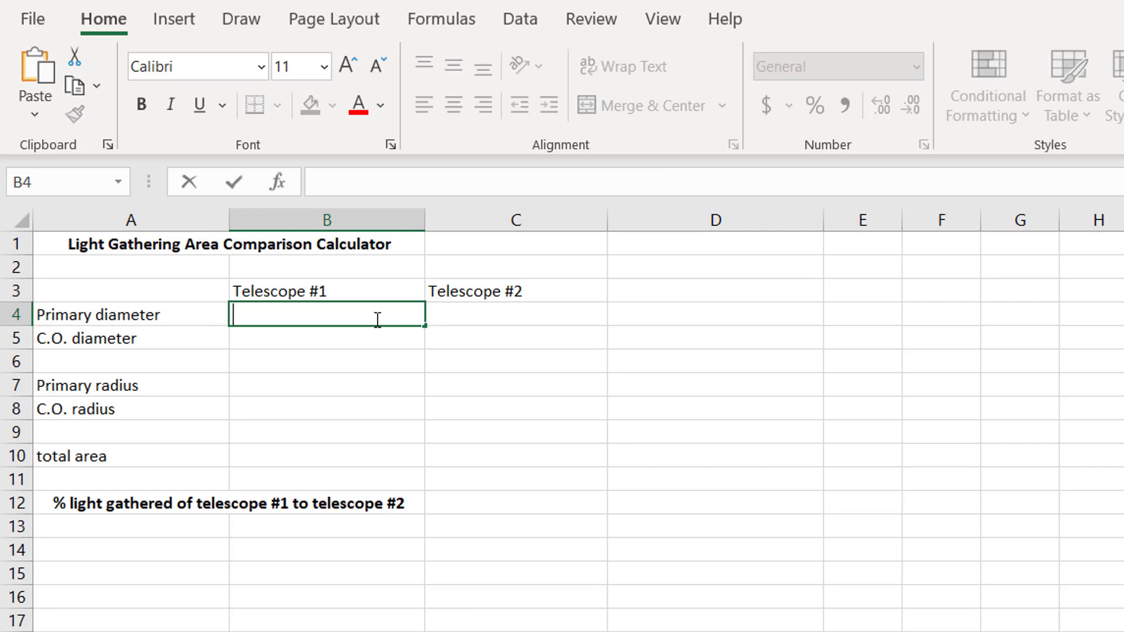
text(350)
key(Return)
double_click(372, 336)
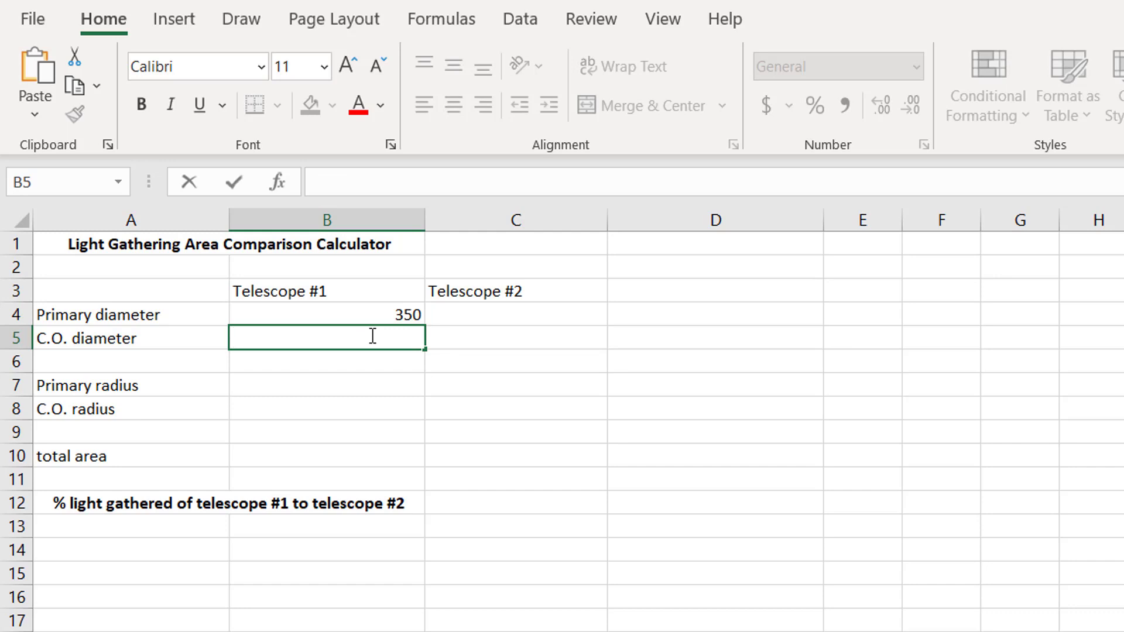
text(114)
- Enter Telescope #2's primary diameter 203 in C4 and C.O. diameter 80 in C5
double_click(465, 316)
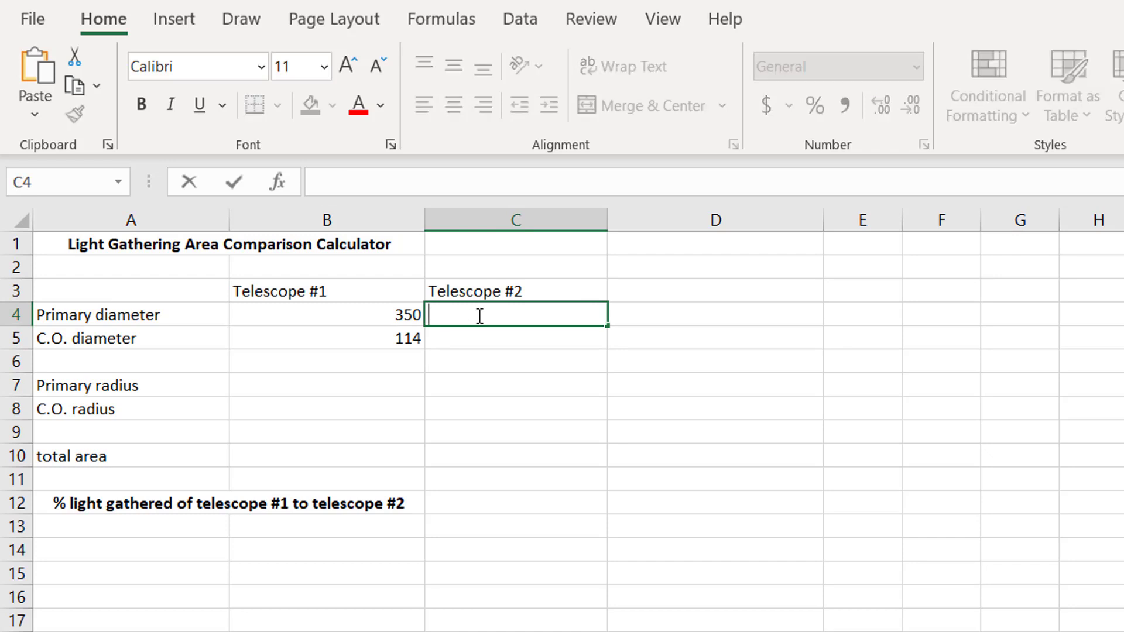
text(203)
click(514, 342)
double_click(514, 340)
text(80)
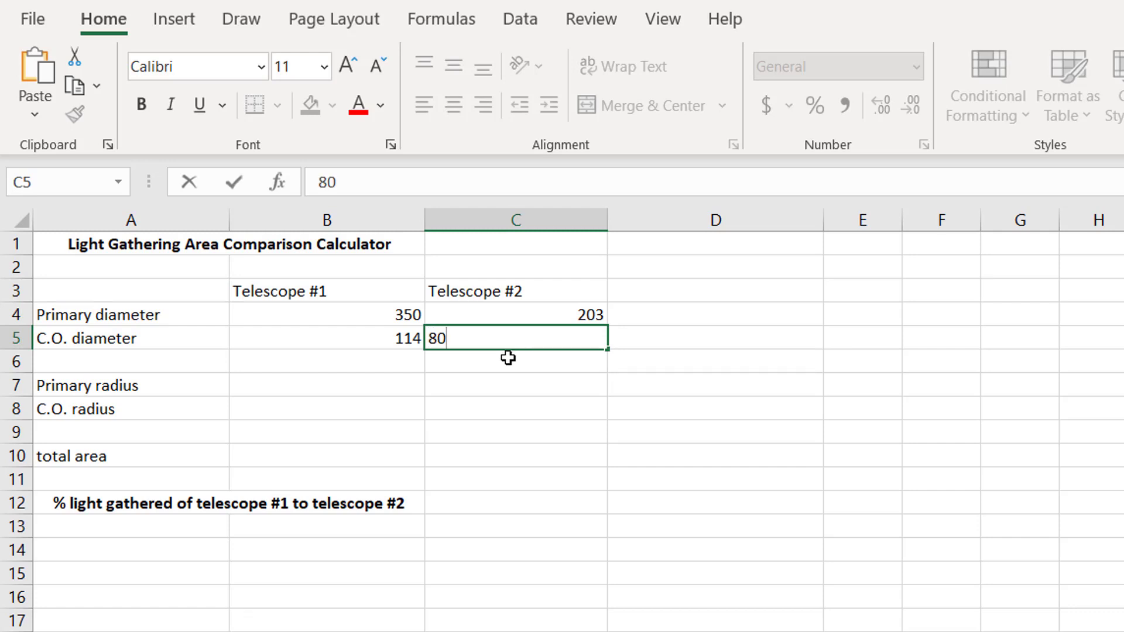
click(507, 357)
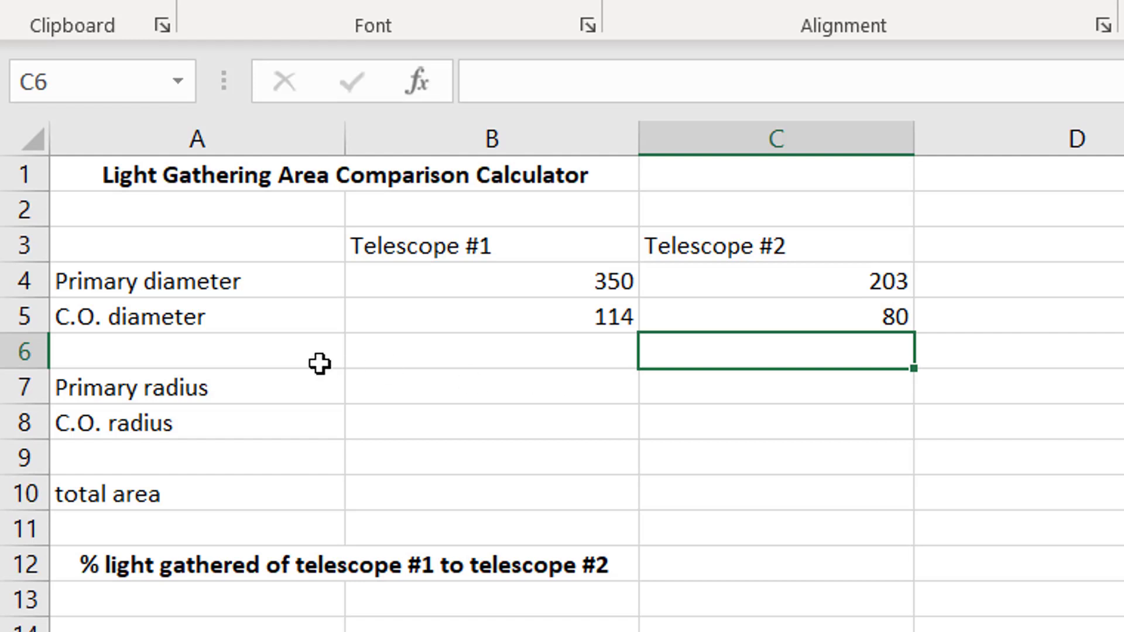
- Enter =B4/2 in B7 for Telescope #1's primary radius
click(454, 384)
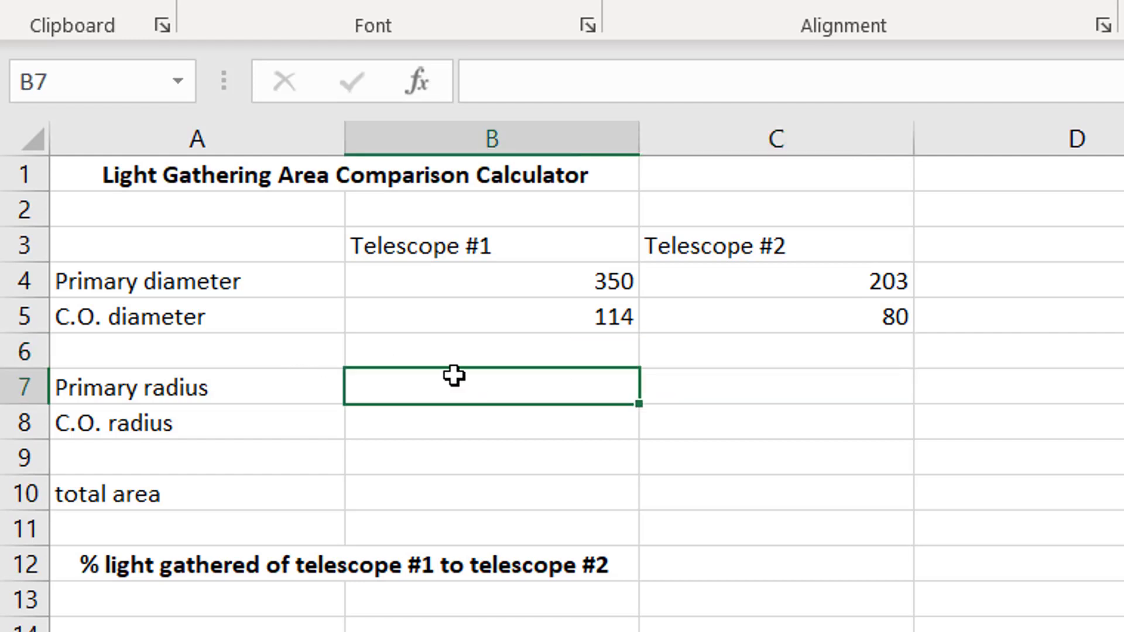
text(=)
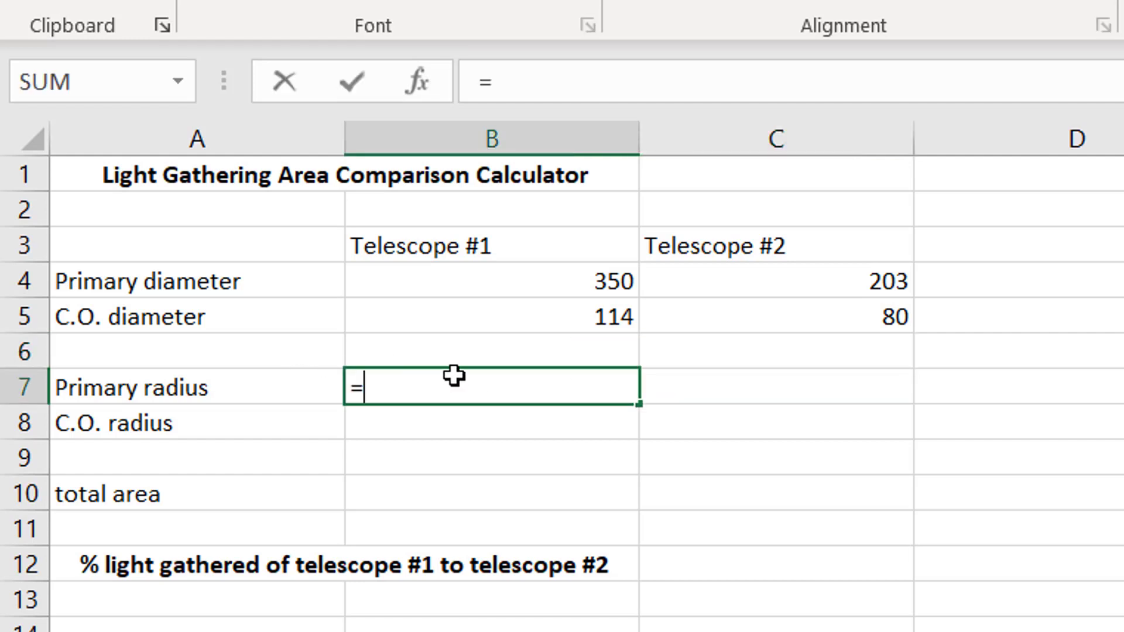
click(607, 283)
text(/2)
key(Return)
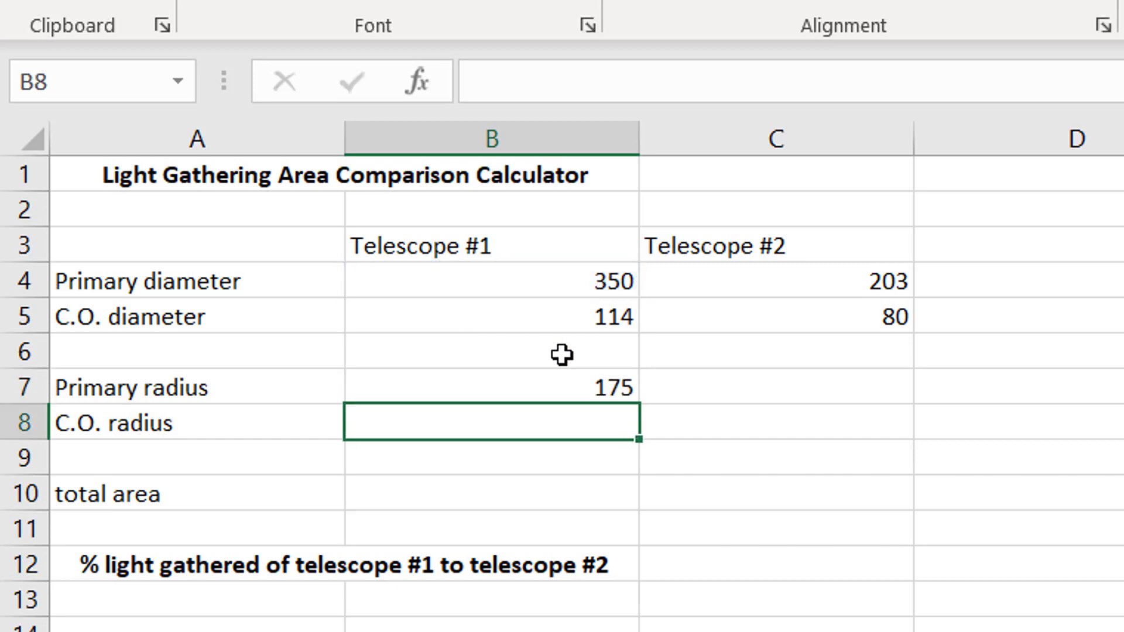
- Copy the radius formula down to B8 and into column C, giving radii 175, 57, 101.5 and 40
click(622, 383)
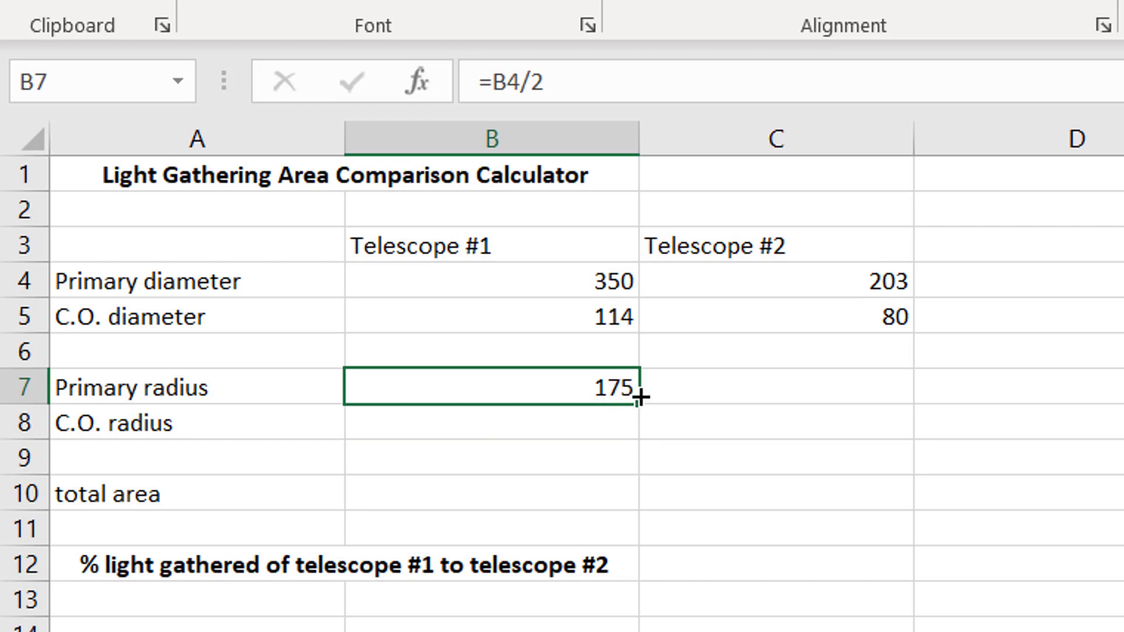
drag(640, 402, 640, 426)
click(629, 392)
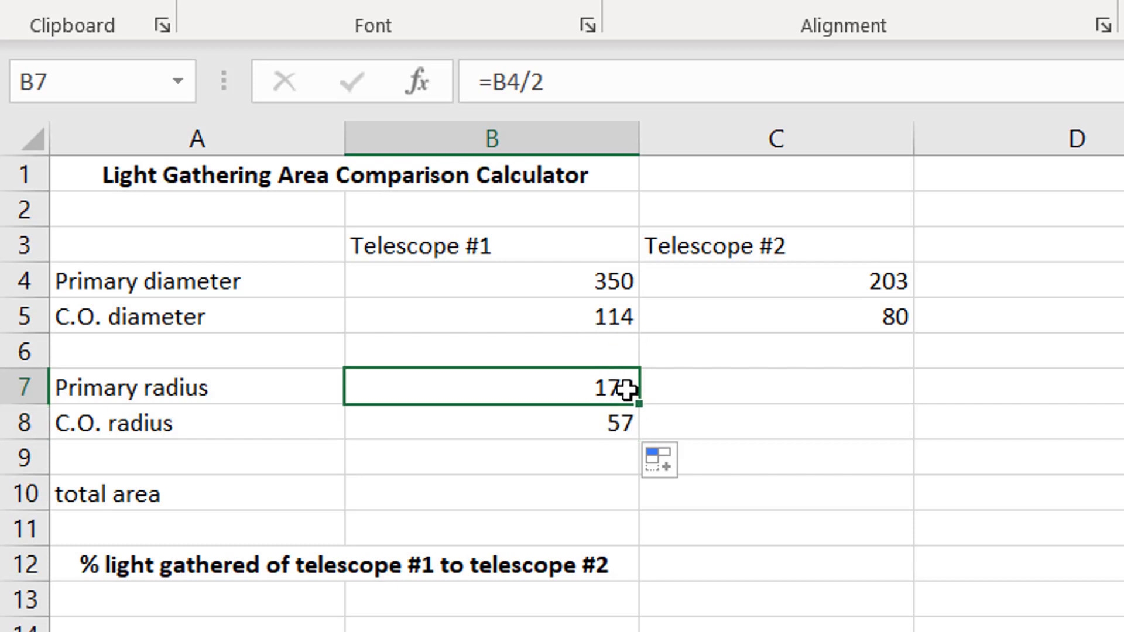
drag(638, 400, 760, 406)
click(620, 419)
drag(640, 439, 820, 457)
click(820, 456)
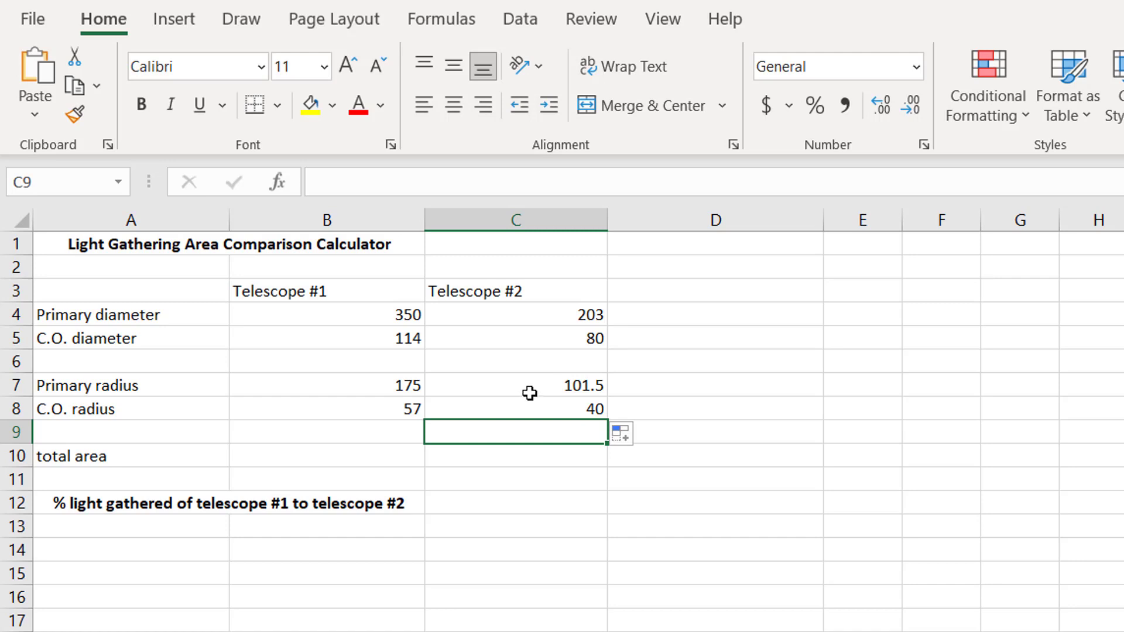
click(381, 448)
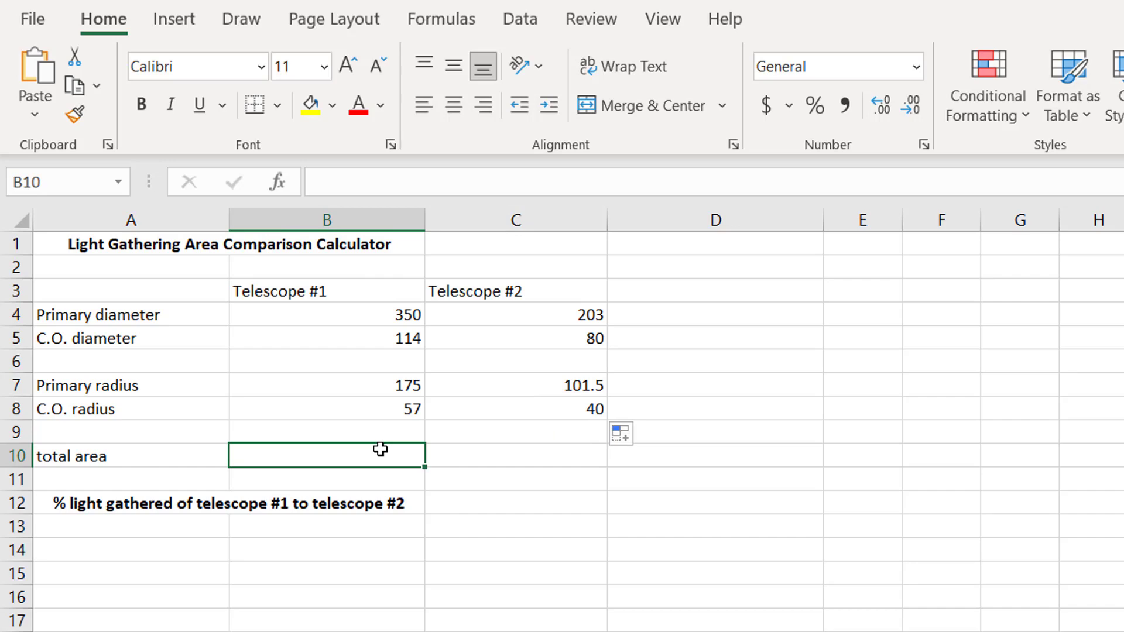
text(=)
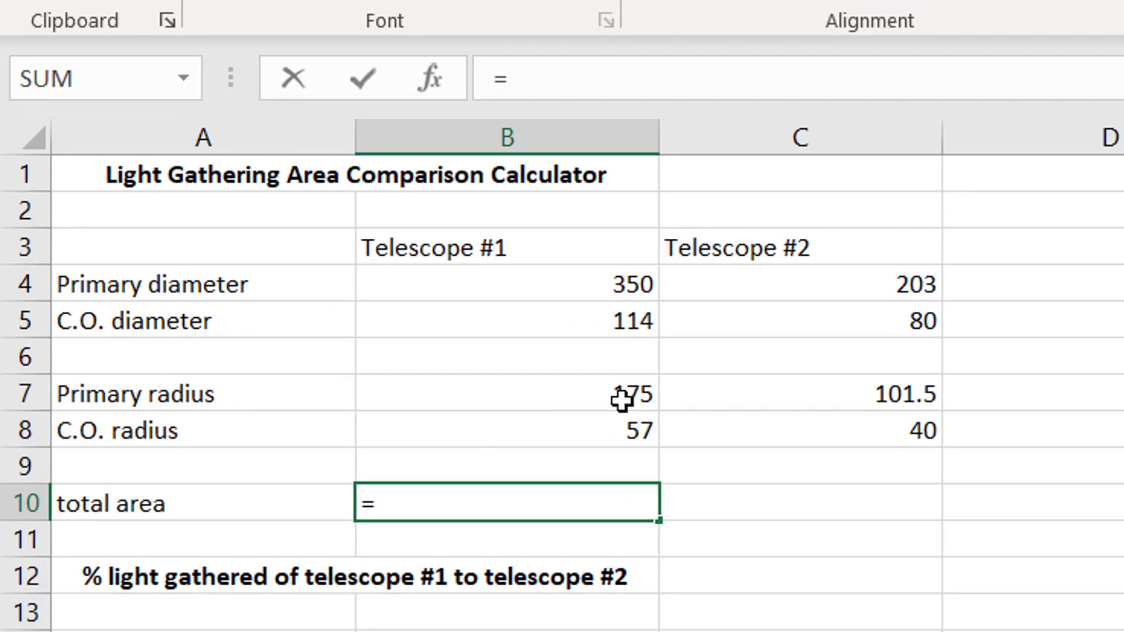
- Enter =B7^2*3.14 in B10 as the primary circle's area
click(621, 400)
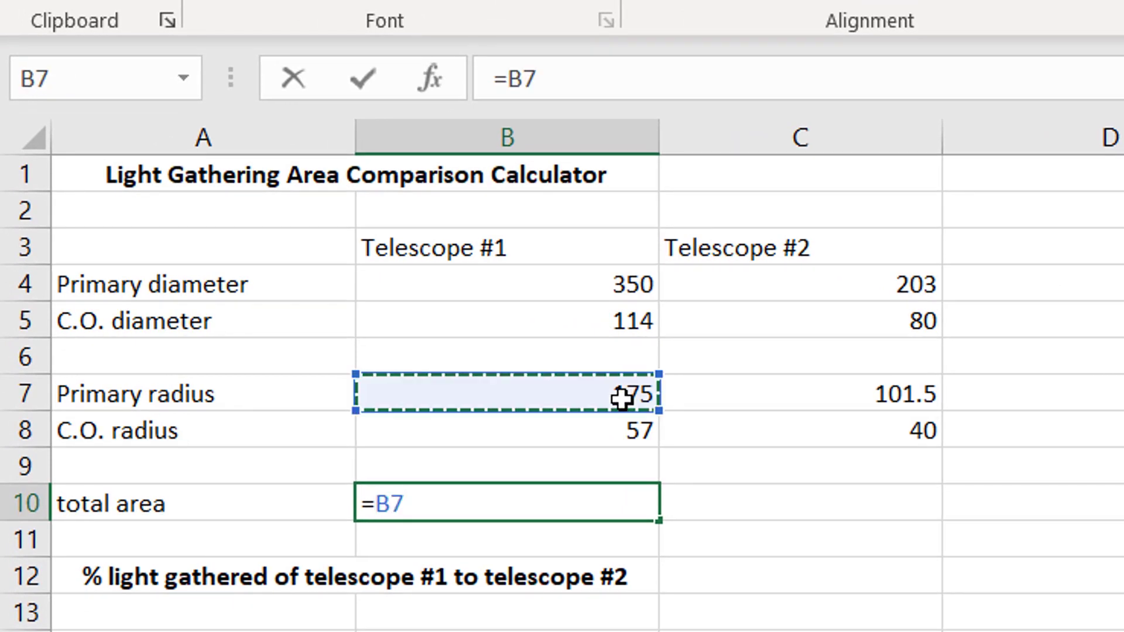
text(^2*3.14)
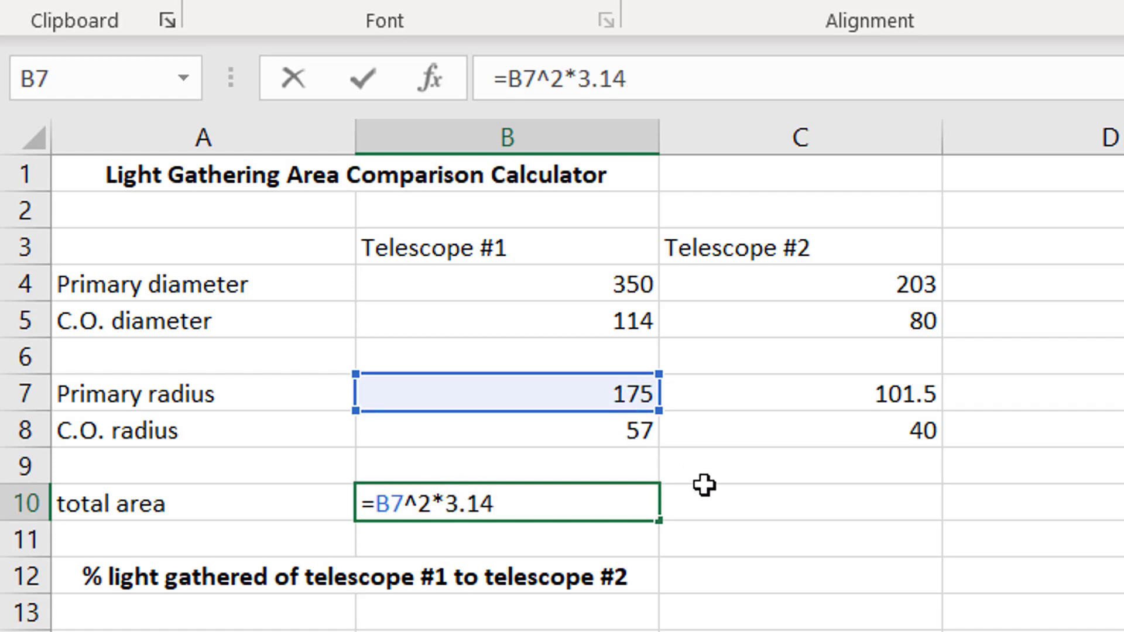
click(684, 494)
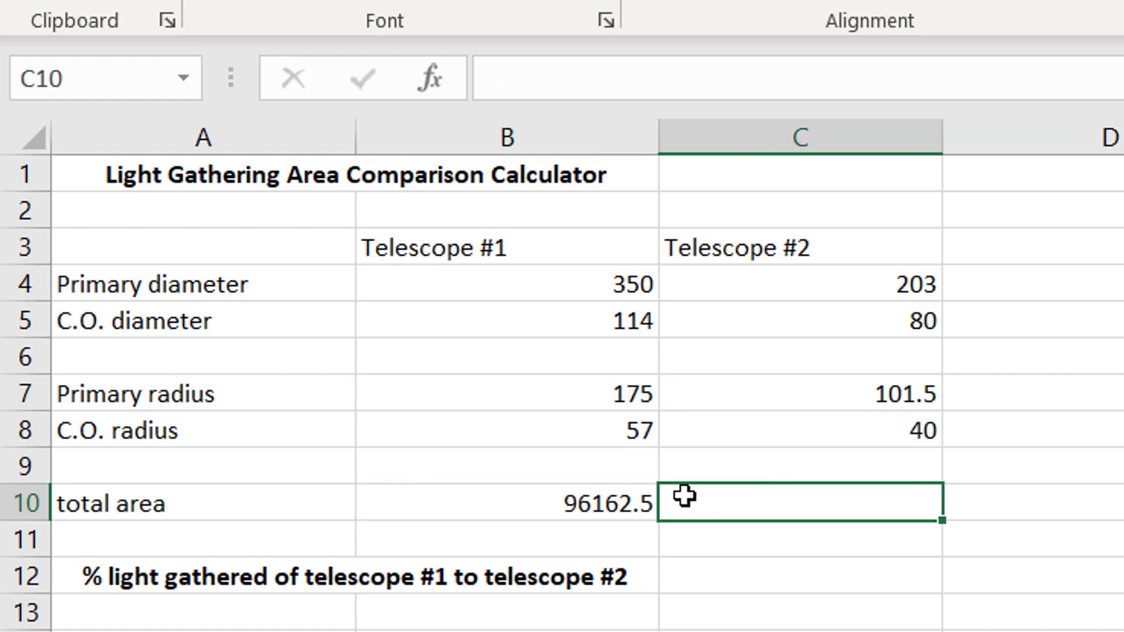
- Edit B10 to =(B7^2*3.14)-(B8^2*3.14), subtracting the C.O. area to give 85960.64
click(577, 504)
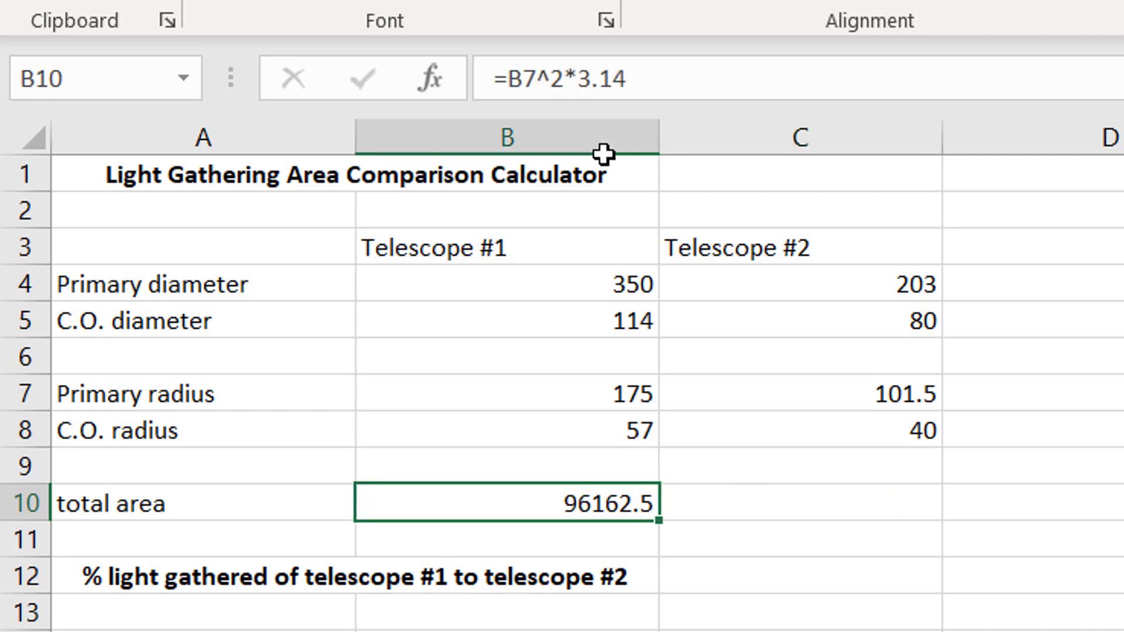
click(634, 84)
text())
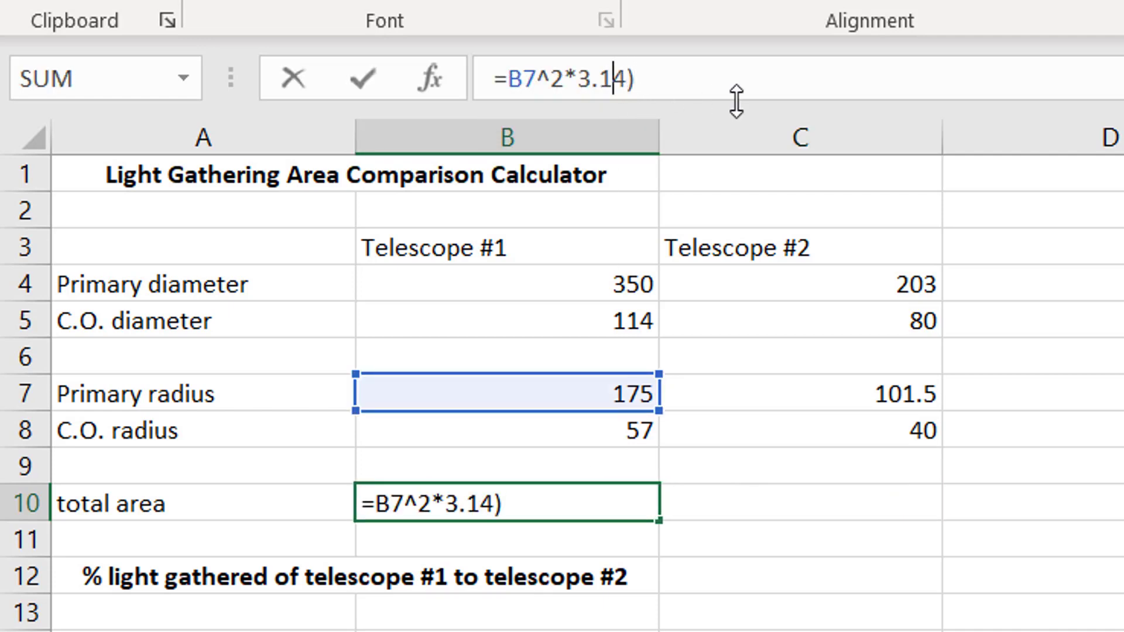
text(()
key(Right)
key(Right)
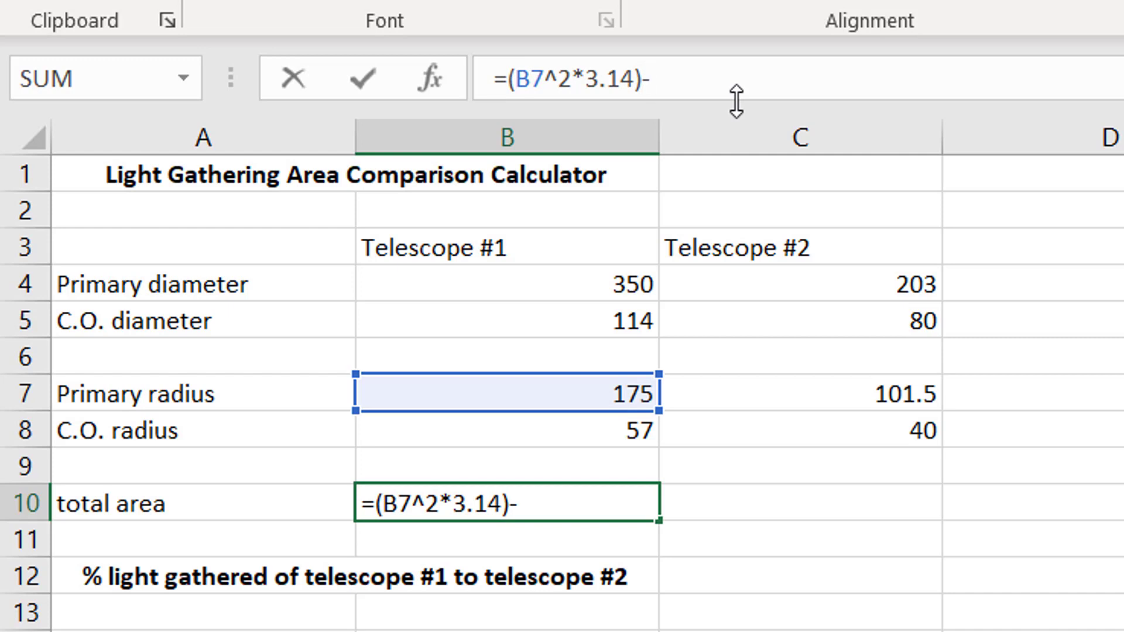
text(()
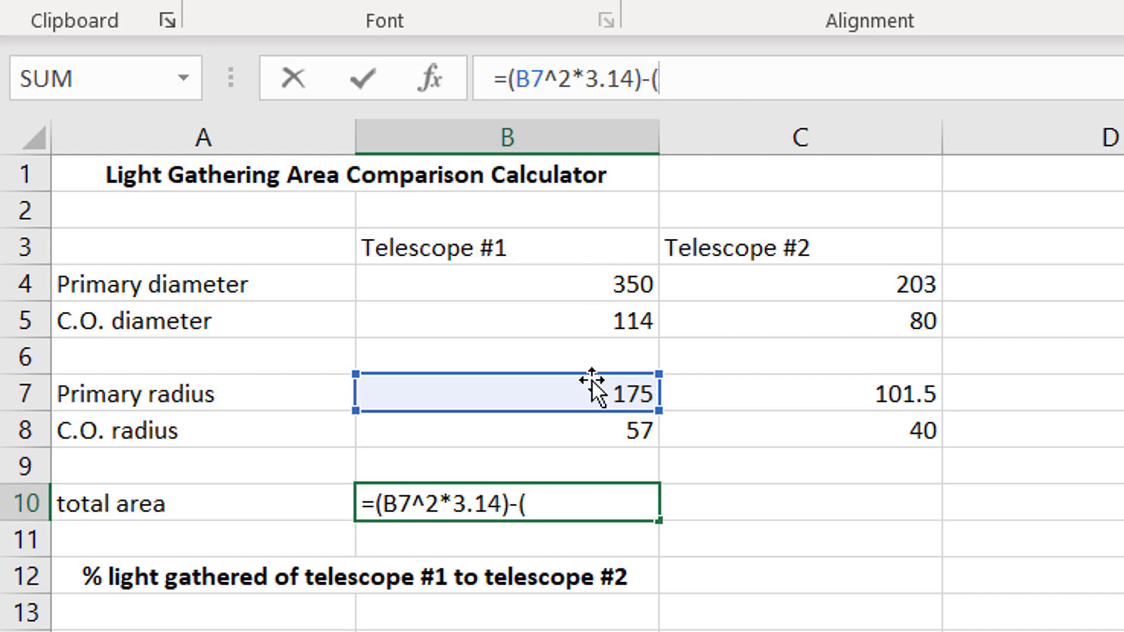
click(577, 436)
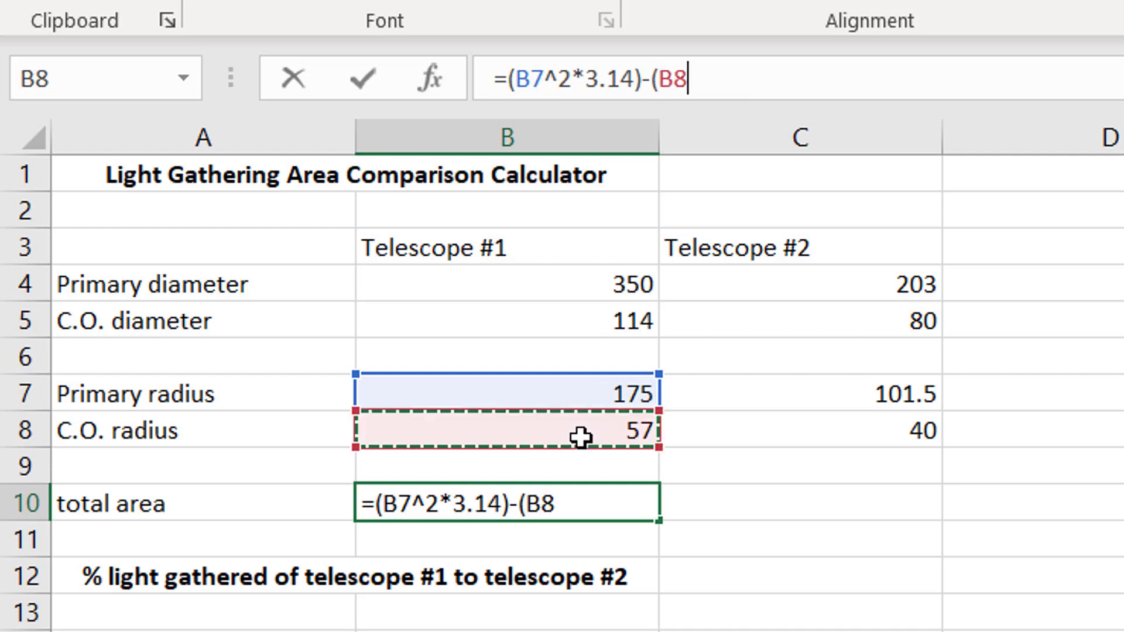
text(^2)
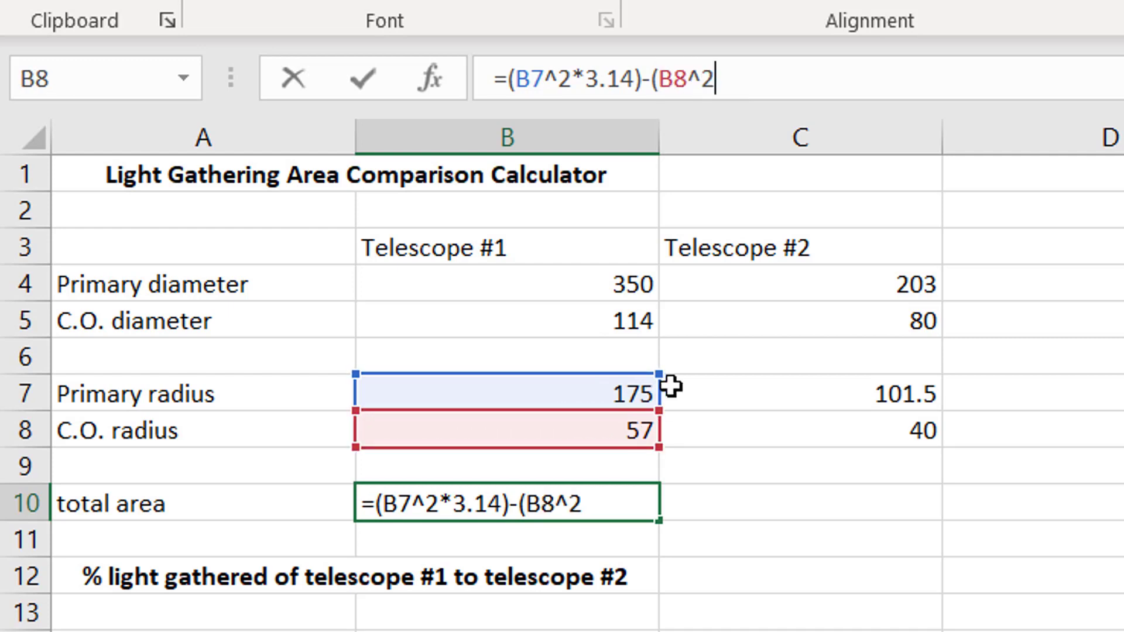
text(*3.14)
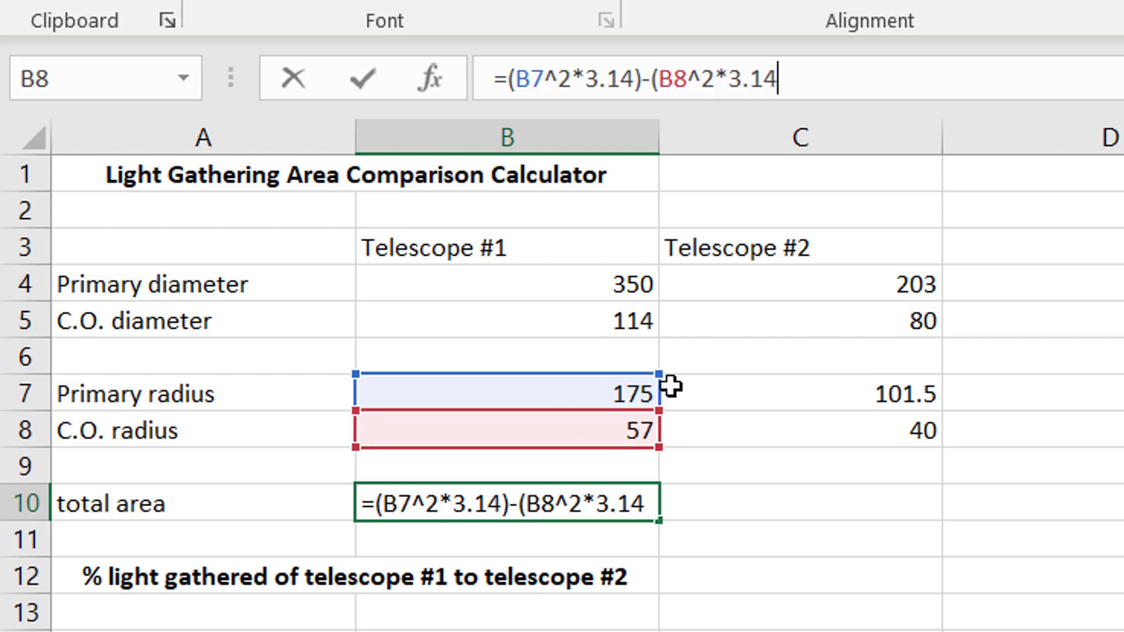
text())
key(Return)
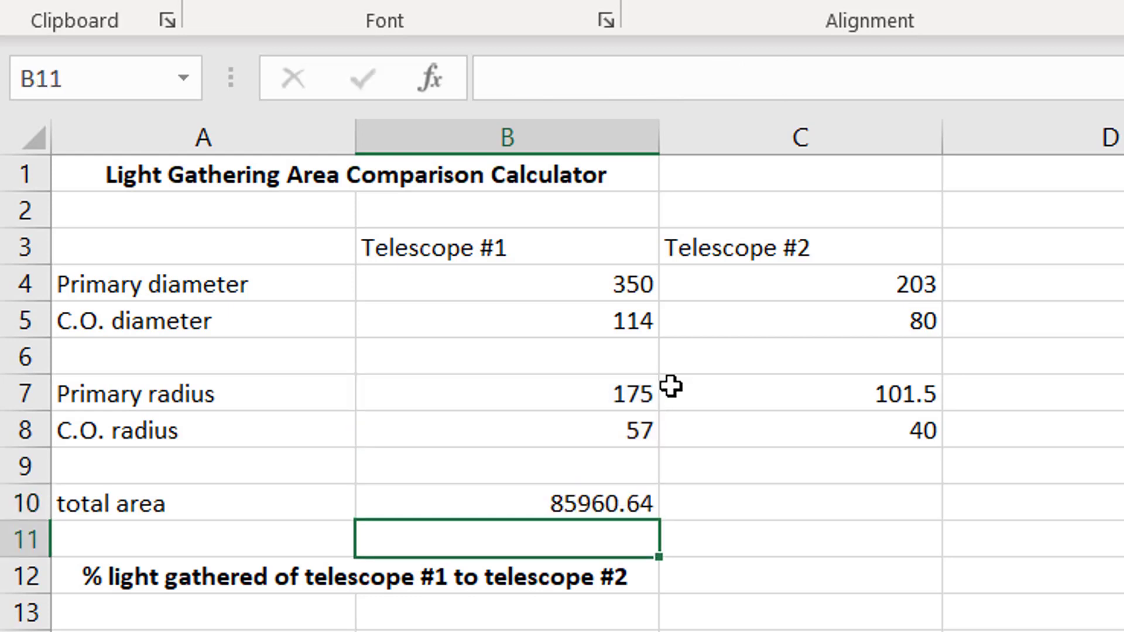
- Fill B10's area formula right into C10, giving 27325.065
click(537, 499)
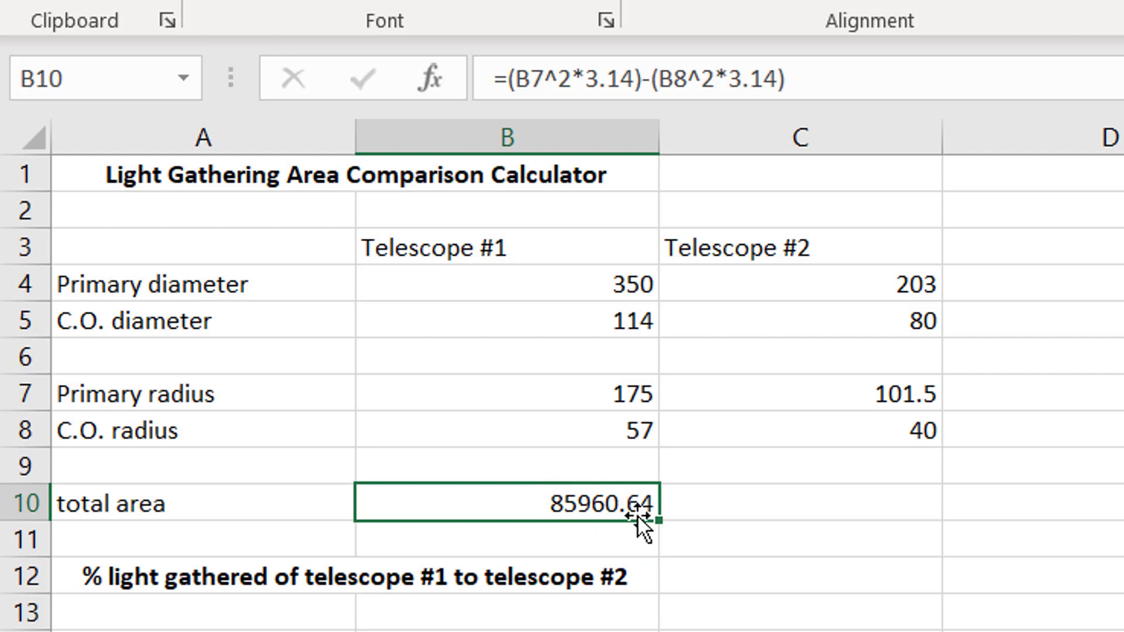
drag(653, 519, 861, 503)
click(907, 502)
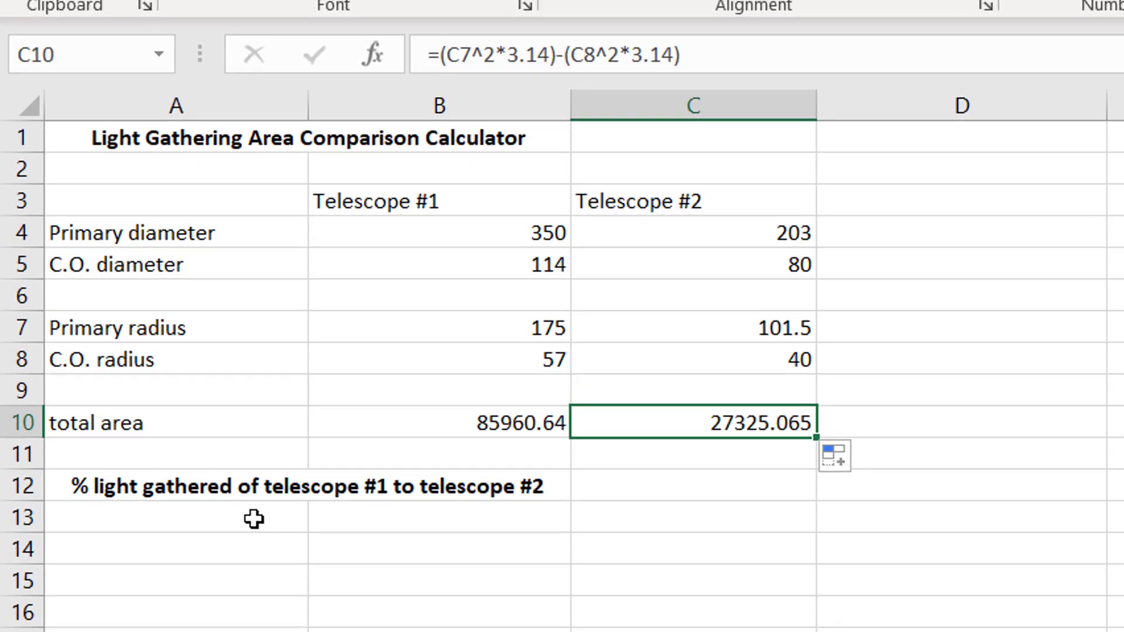
- Enter =B10/C10*100 in A13, giving 314.5853084
click(188, 527)
text(=)
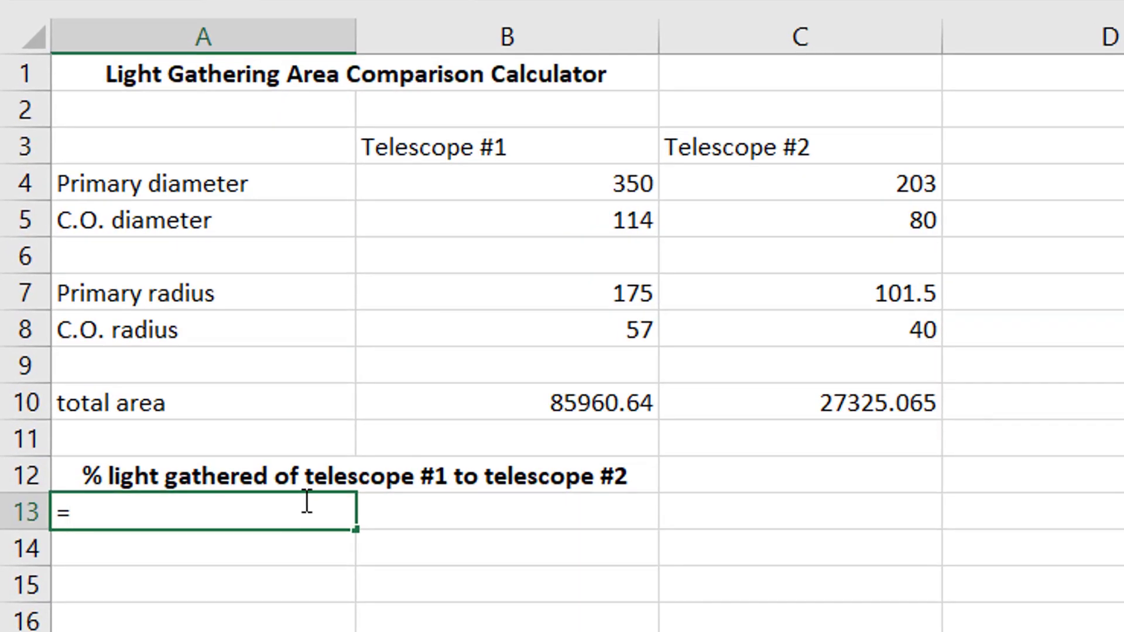
click(579, 395)
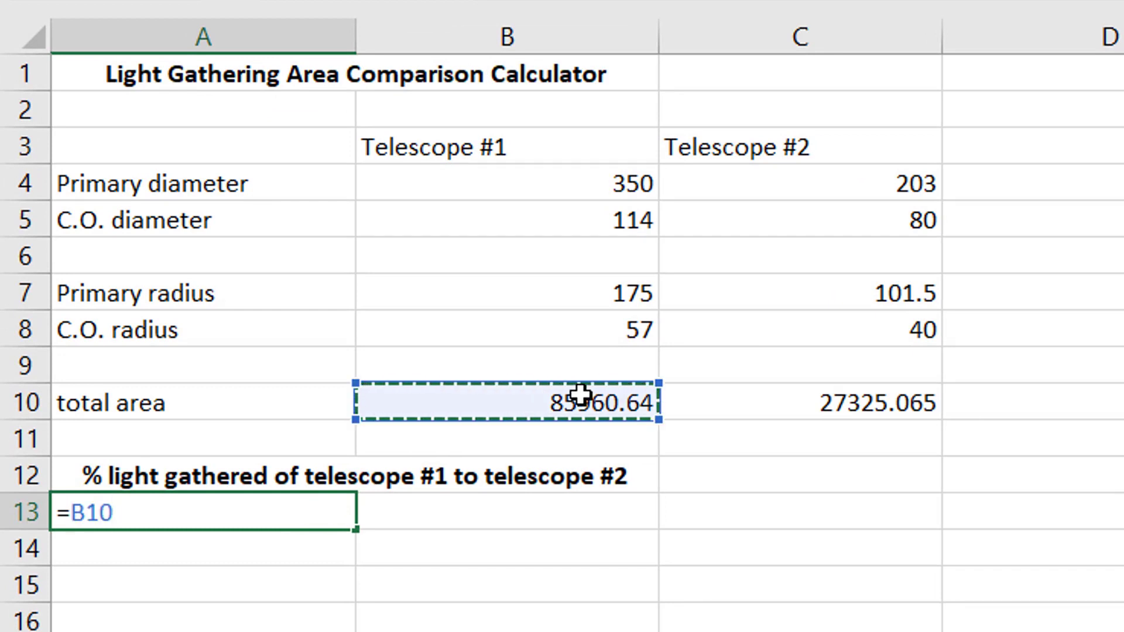
text(/)
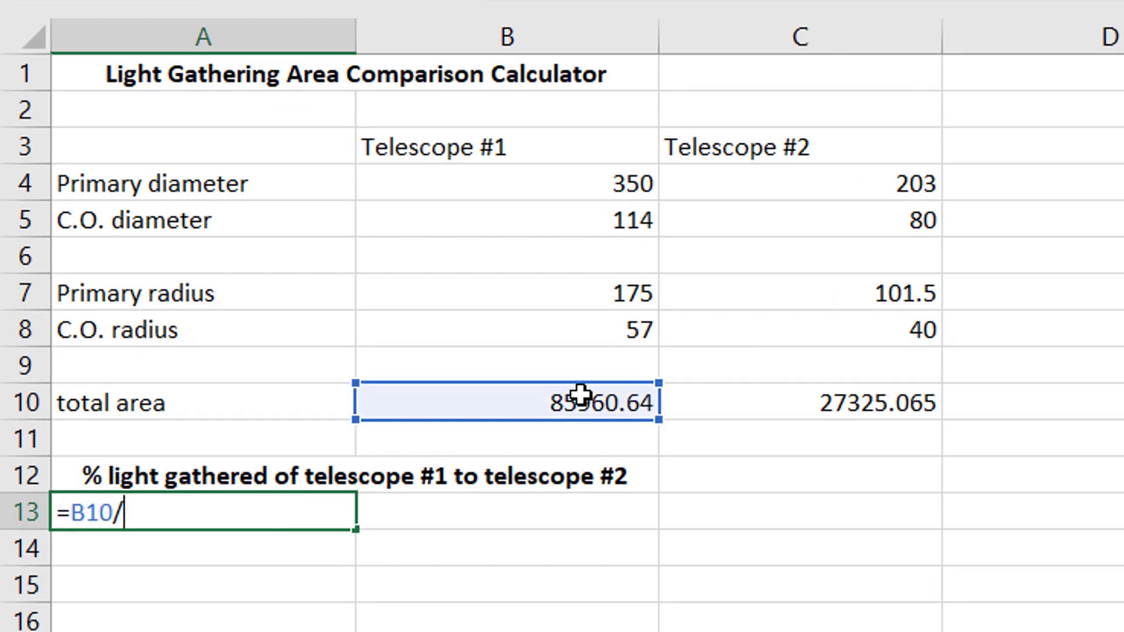
click(780, 397)
text(*100)
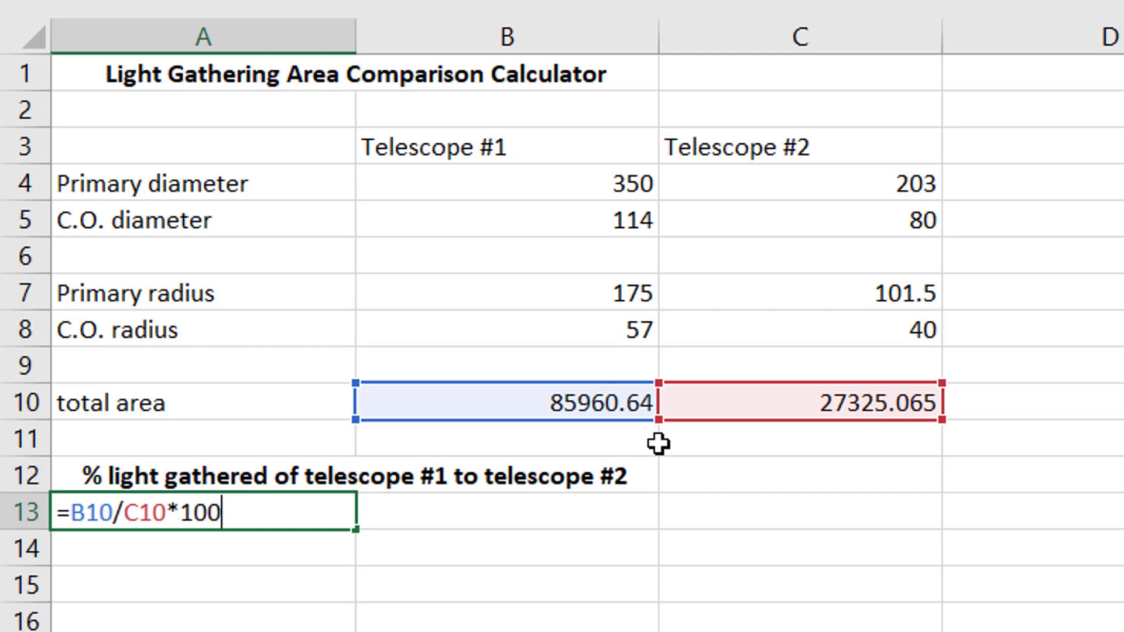
key(Return)
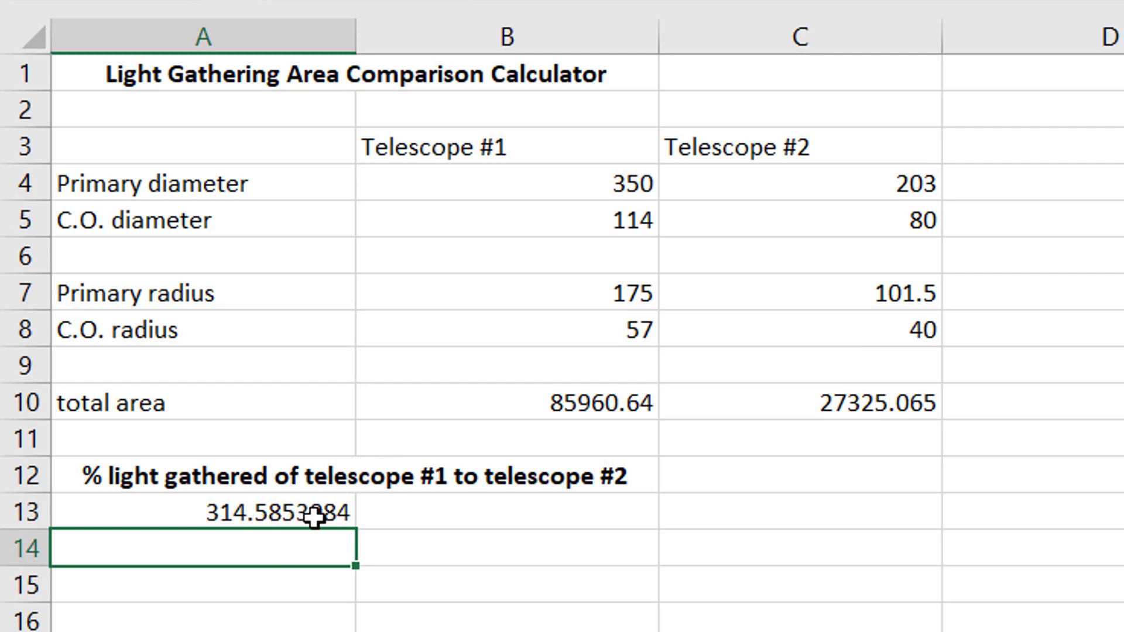
- Format A13 as Number with 0 decimal places so it displays 315
click(253, 515)
right_click(253, 514)
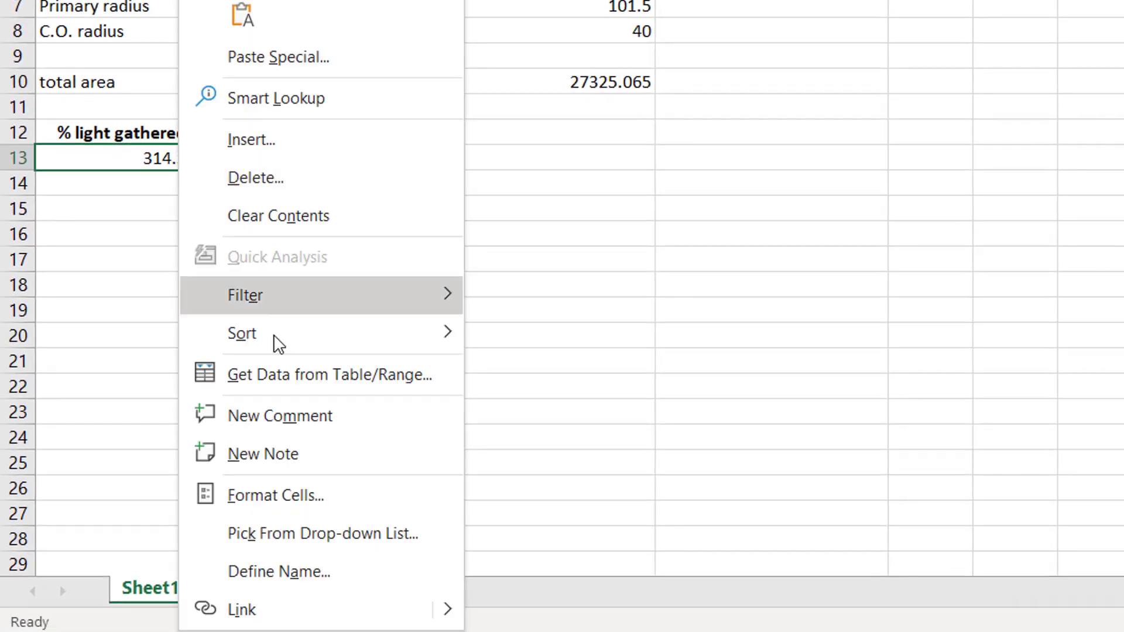
click(265, 508)
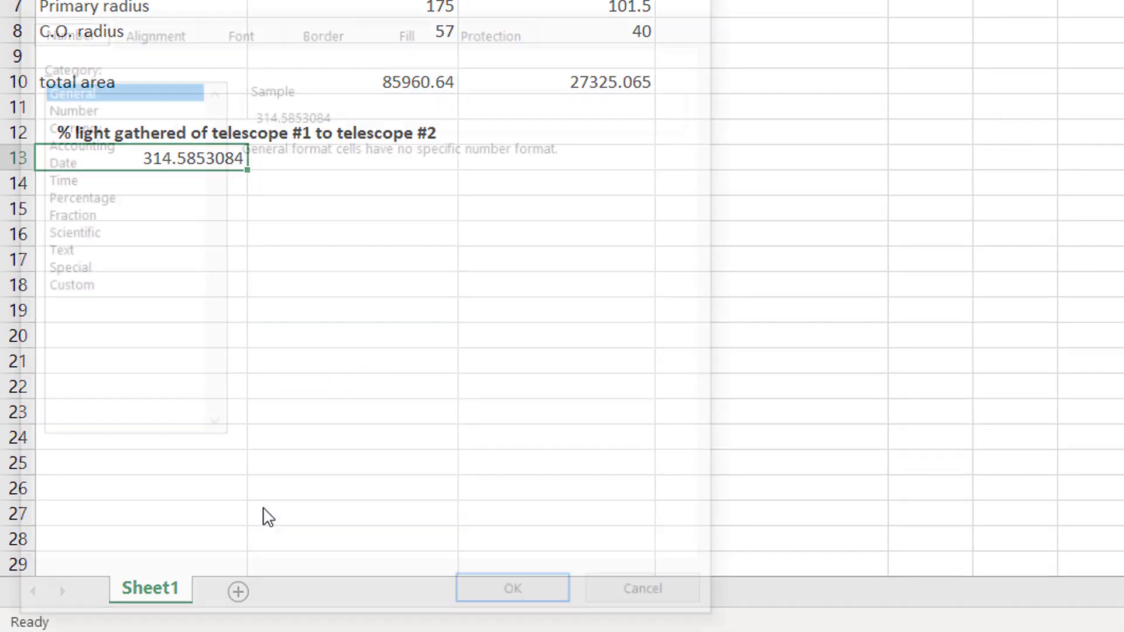
click(94, 105)
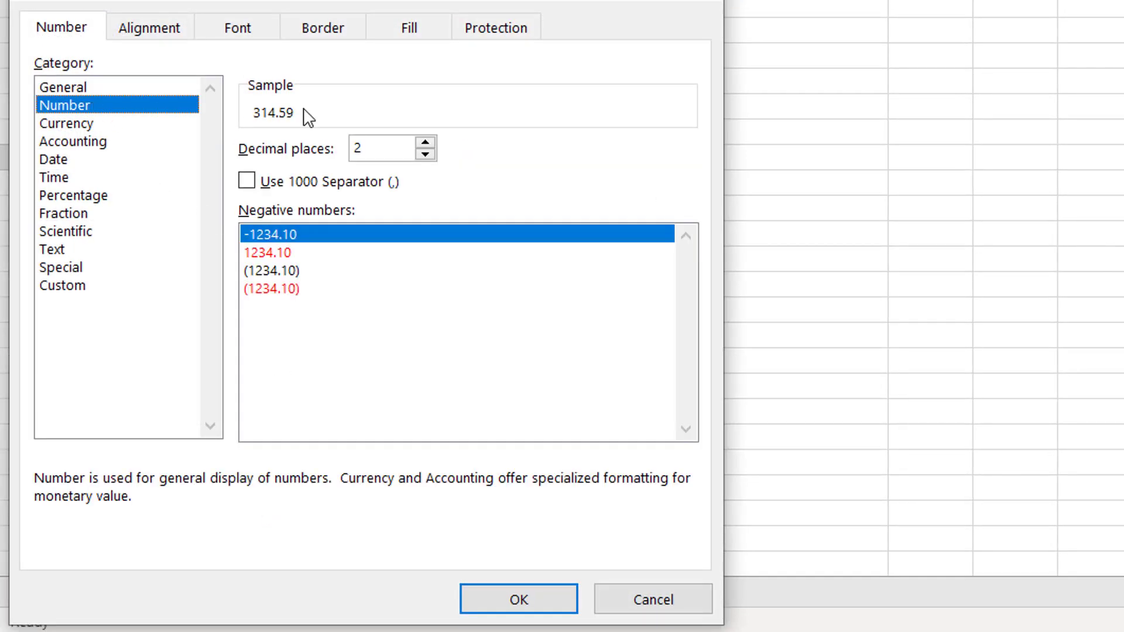
click(425, 154)
click(425, 154)
click(491, 592)
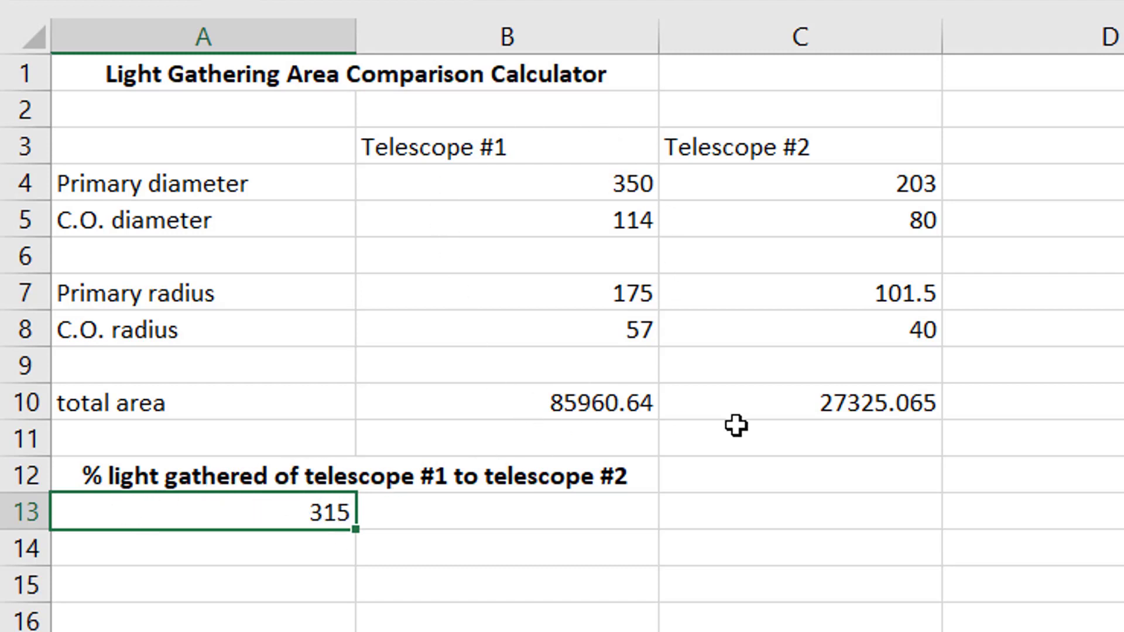
- Enter table headers 'Telescope Models', 'Primary diameter' and 'C.O. diameter' in A15:C15
click(278, 594)
double_click(276, 573)
text(Telescope )
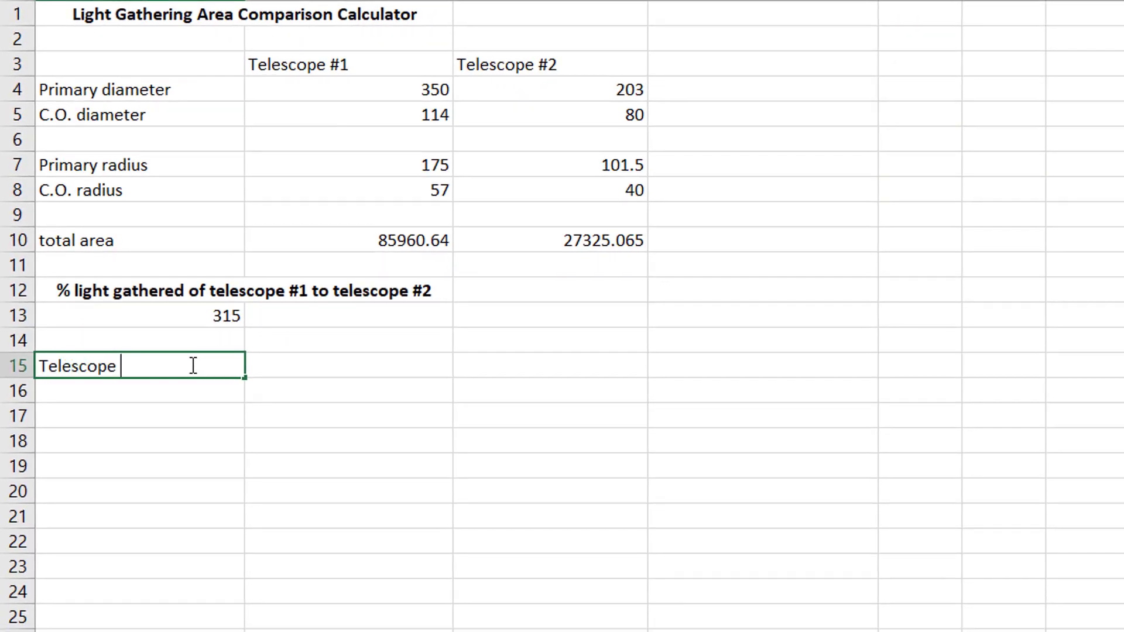
text(Models)
key(Tab)
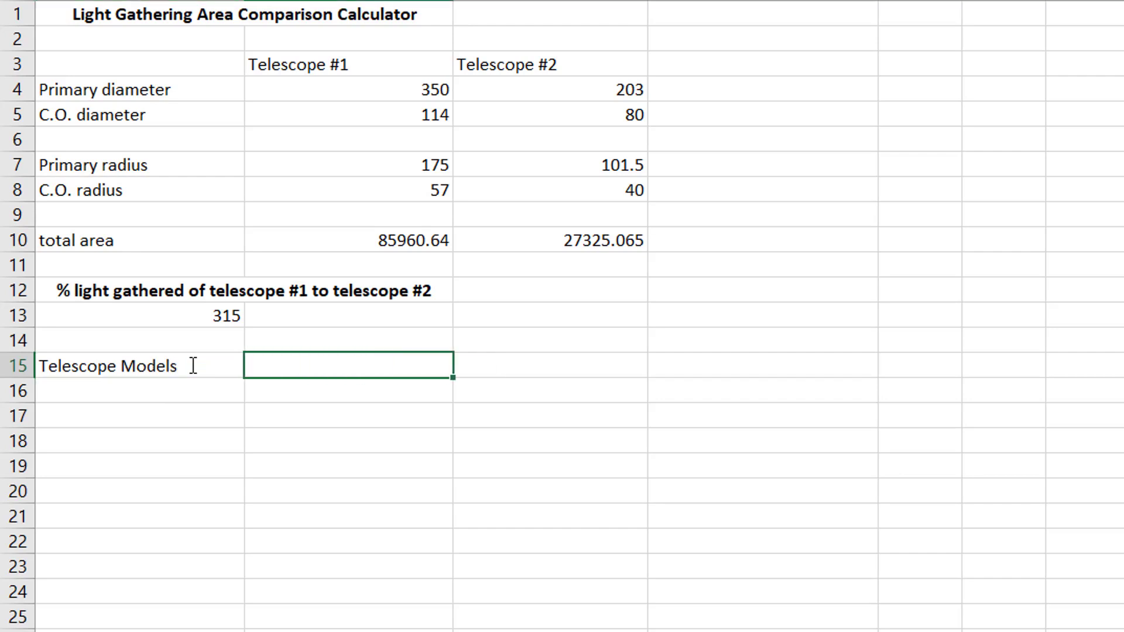
text(Primary diameter)
key(Tab)
text(C.o)
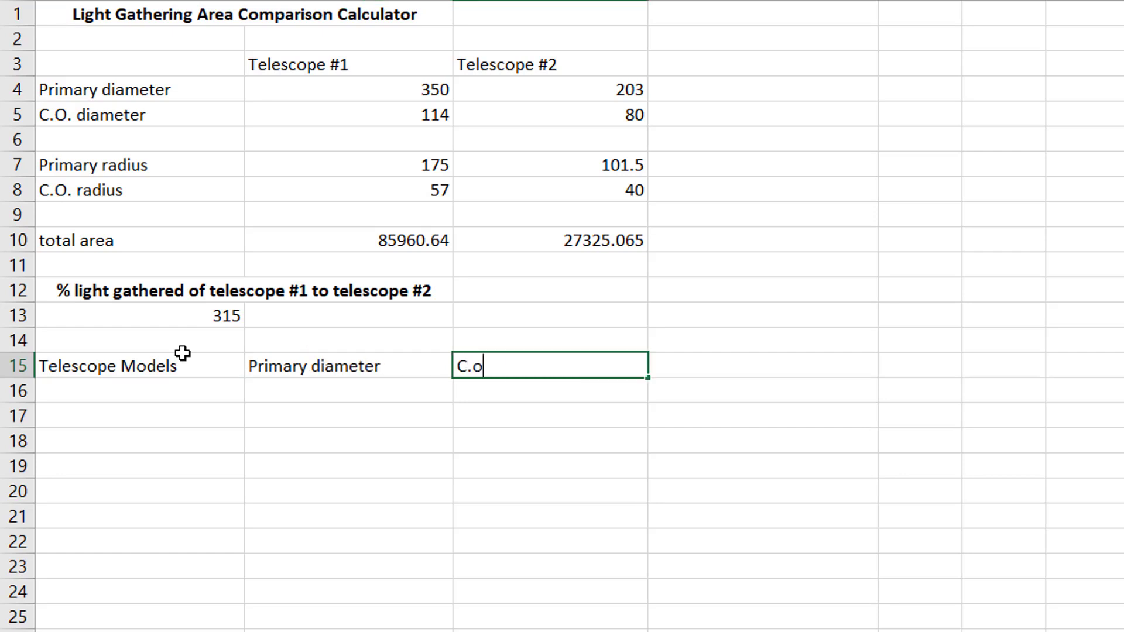
key(BackSpace)
text(O. diameter)
key(Left)
key(Left)
- List models C-4 MCT, C-5 SCT and C-6 SCT in A16:A18
key(Down)
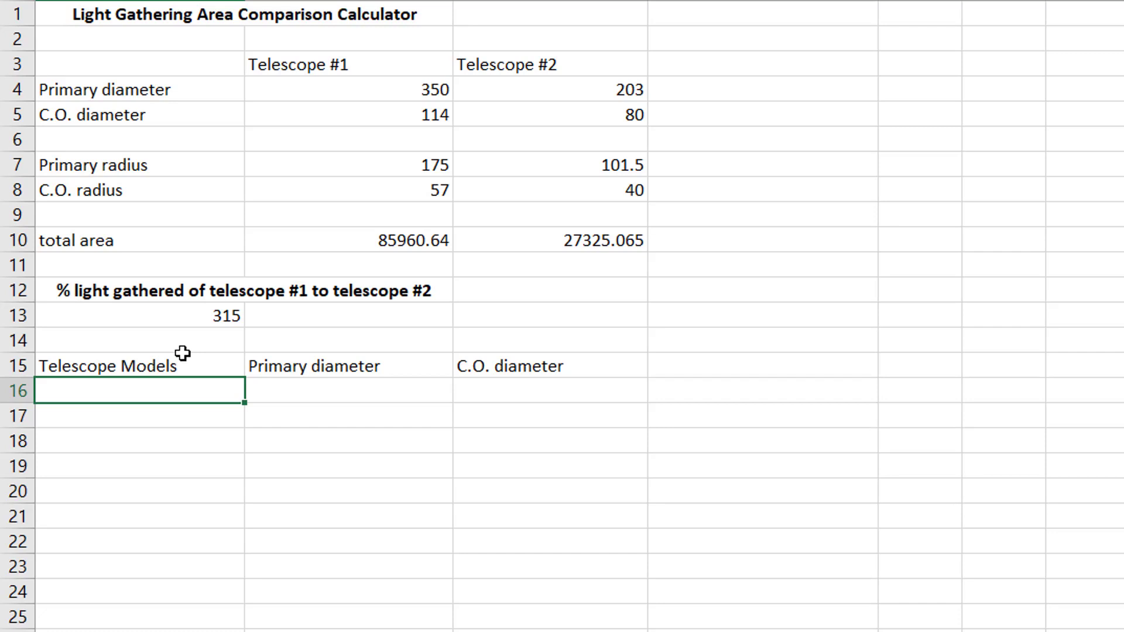
text(C-4 MCT)
key(Return)
text(C-5 SCT)
key(Return)
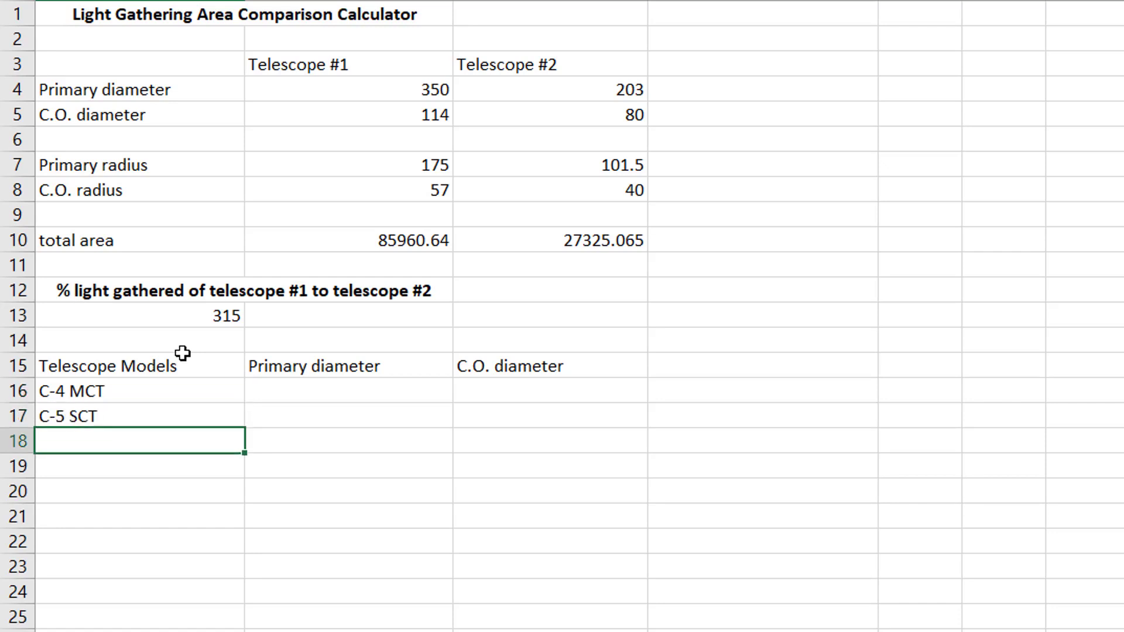
text(C-6 SCT)
key(Return)
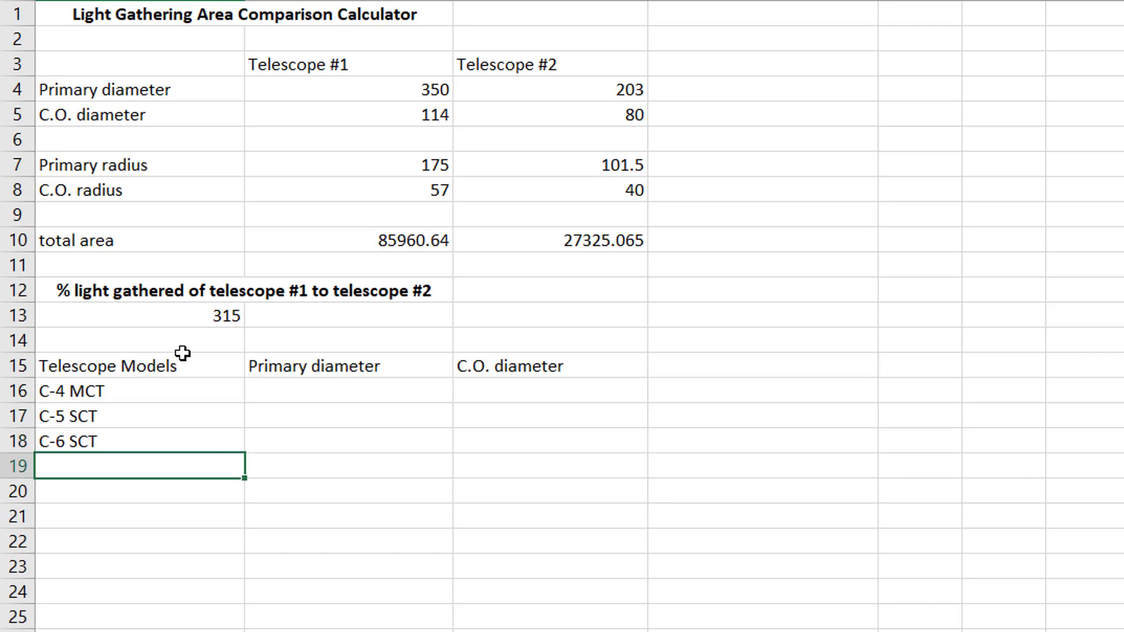
- Add model C-6R with primary diameter 152 and C.O. diameter 0
text(C-6R)
key(Tab)
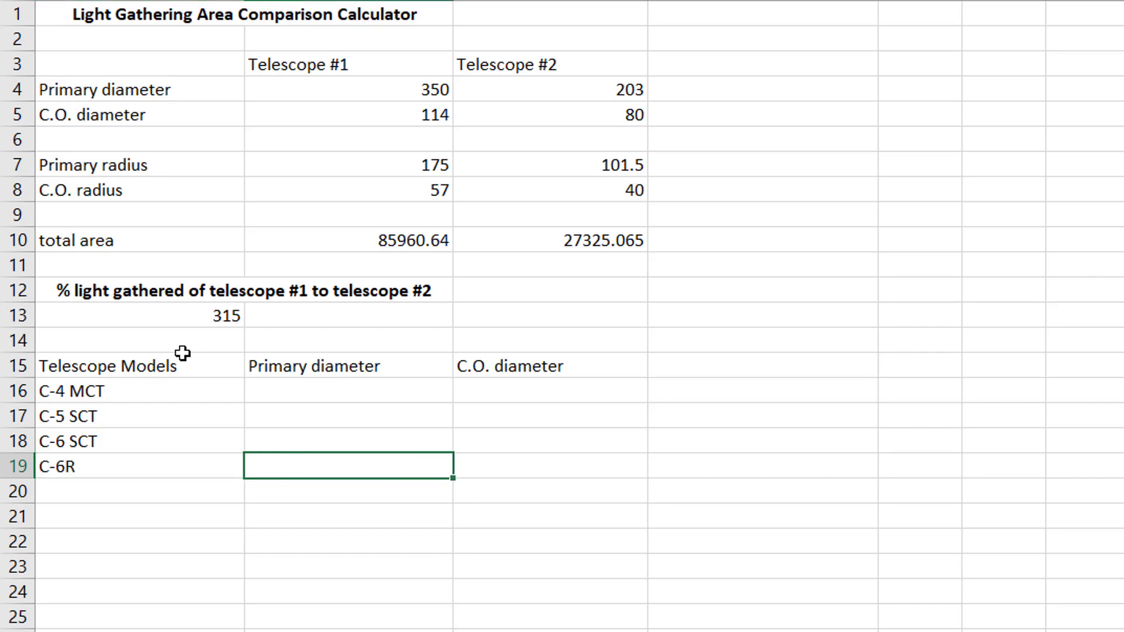
text(152)
key(Tab)
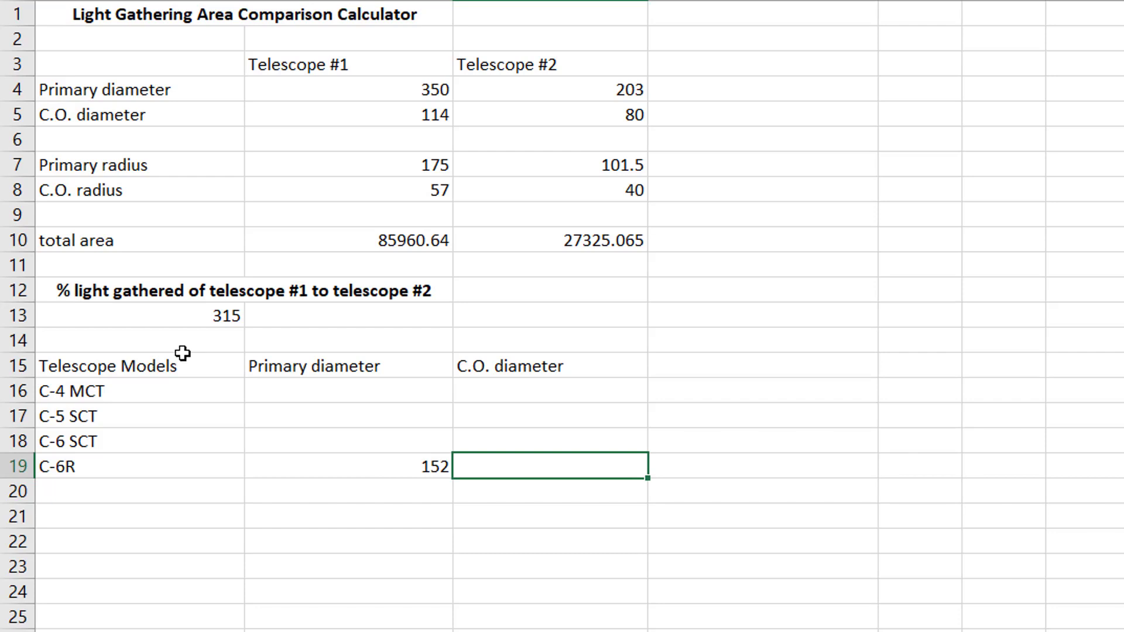
text(0)
key(Return)
key(Up)
- Enter 152 as telescope #2's primary diameter in C4 and 0 as its obstruction in C5
click(613, 85)
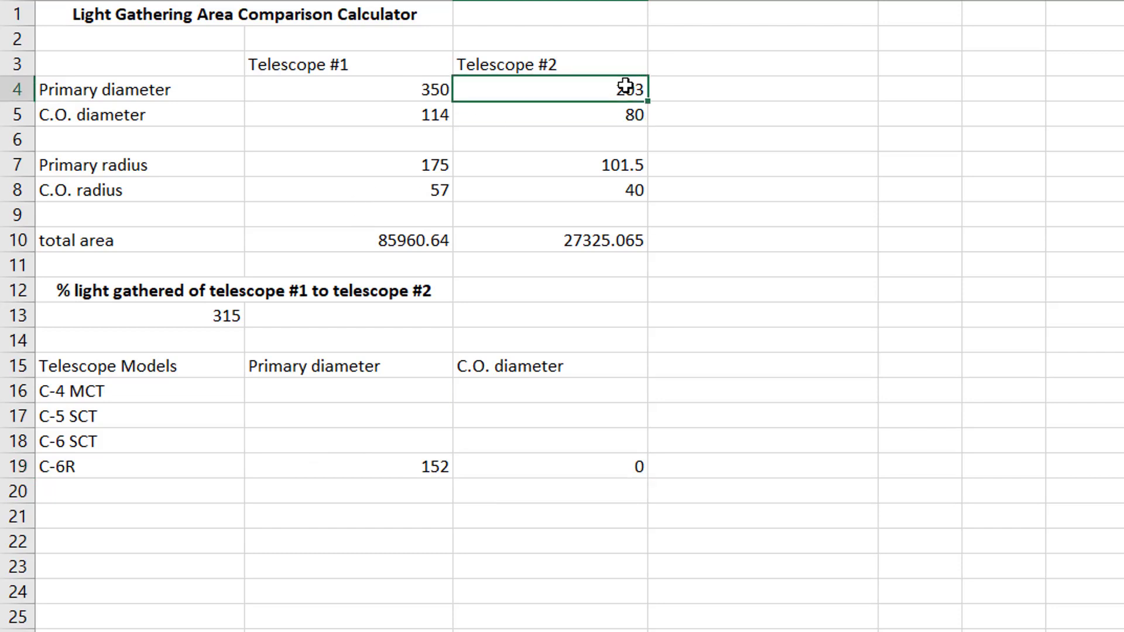
text(152)
key(Return)
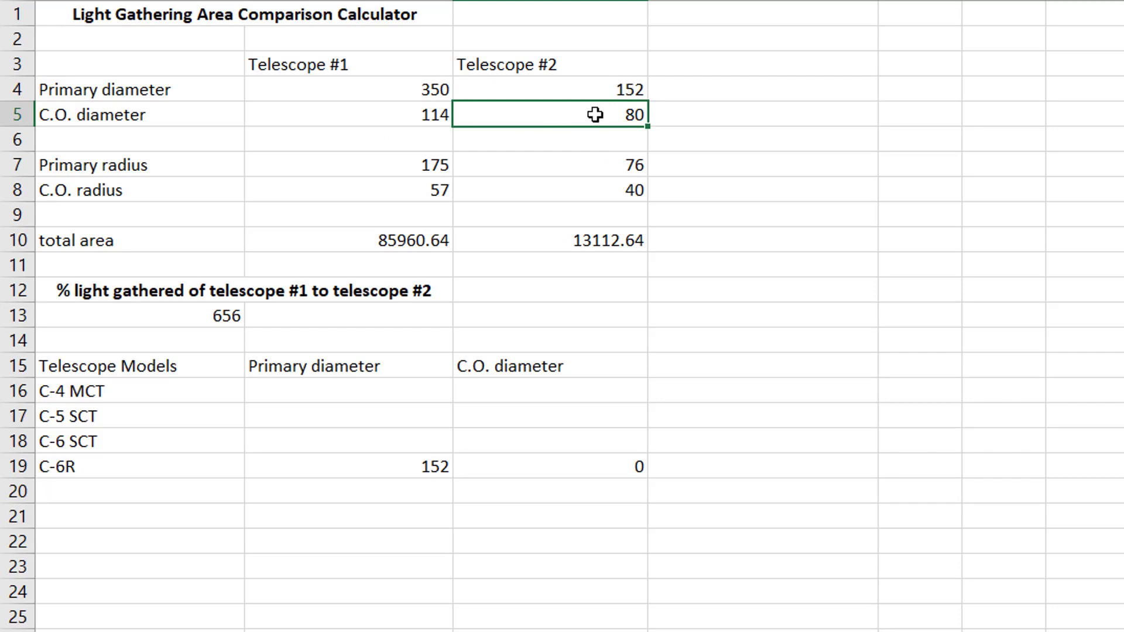
text(0)
click(737, 111)
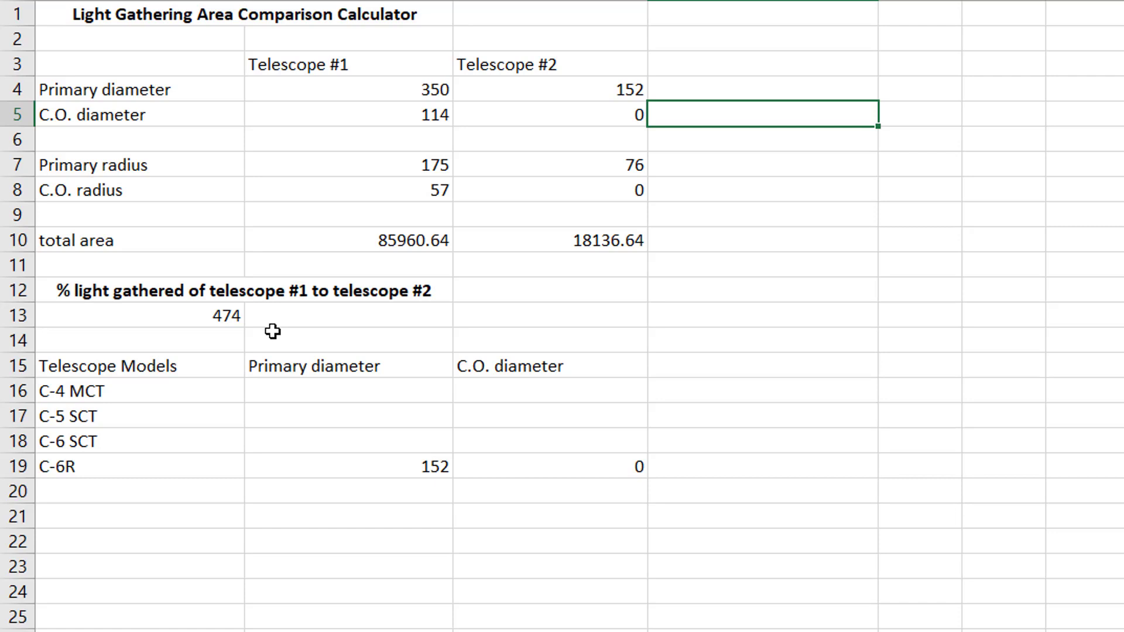
- Bold the 'Primary diameter' and 'C.O. diameter' labels in A4:A5
drag(82, 86, 108, 113)
key(ctrl+b)
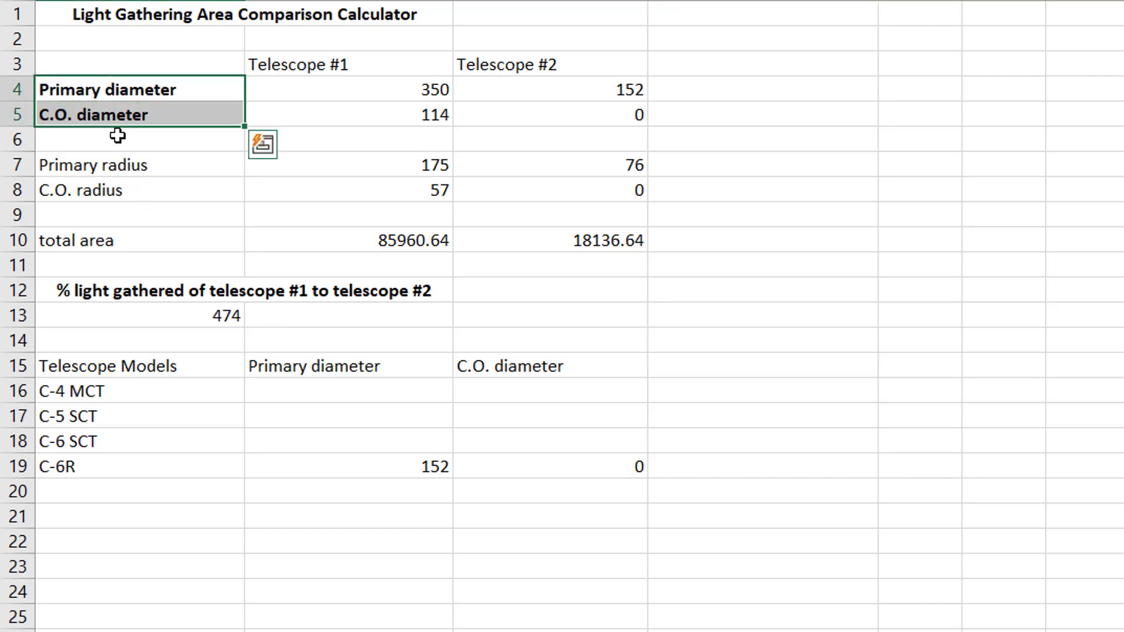
click(118, 136)
click(115, 91)
drag(90, 93, 99, 126)
click(230, 88)
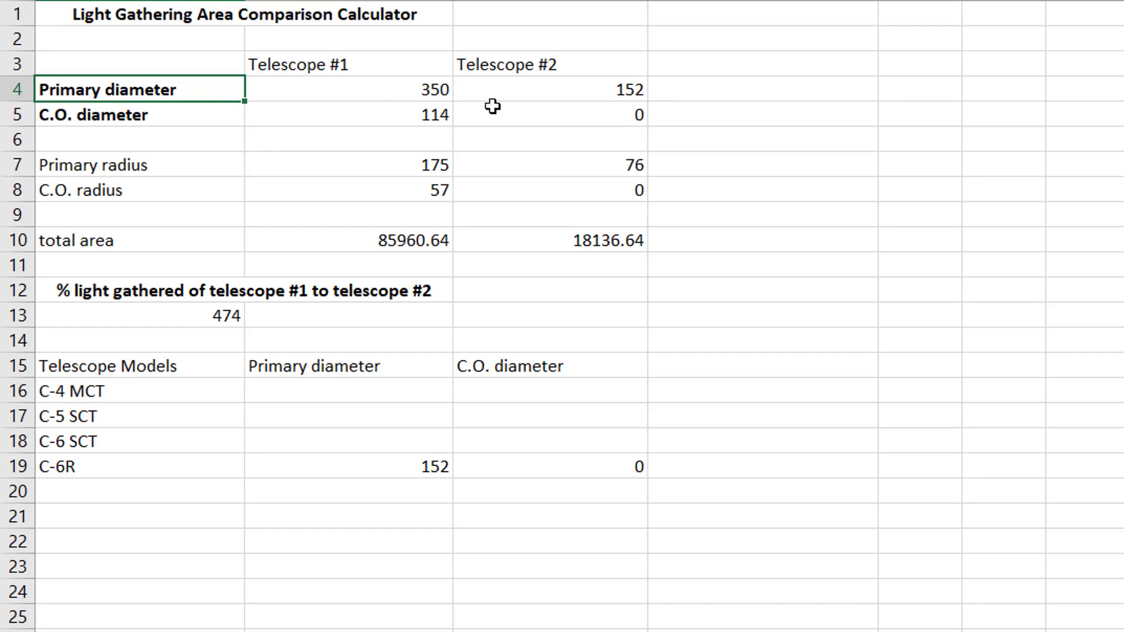
- Add 'C-8 SCT' and 'C-9.25 SCT' as new model names in A20 and A21
double_click(139, 490)
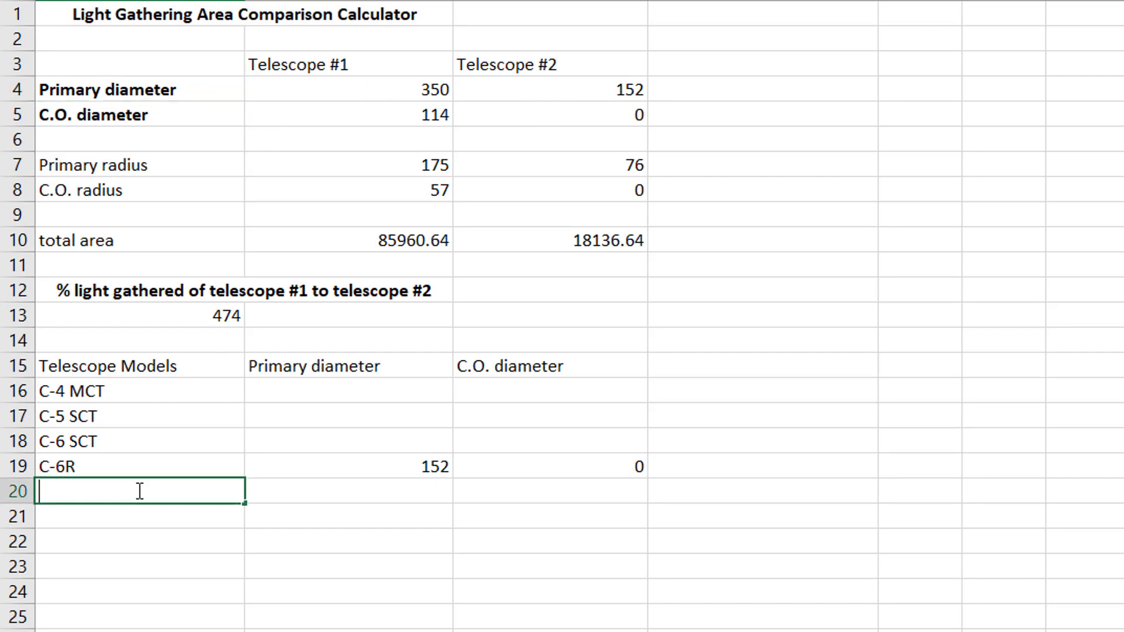
text(C-8 SCT)
key(Return)
text(C-9.25 SCT)
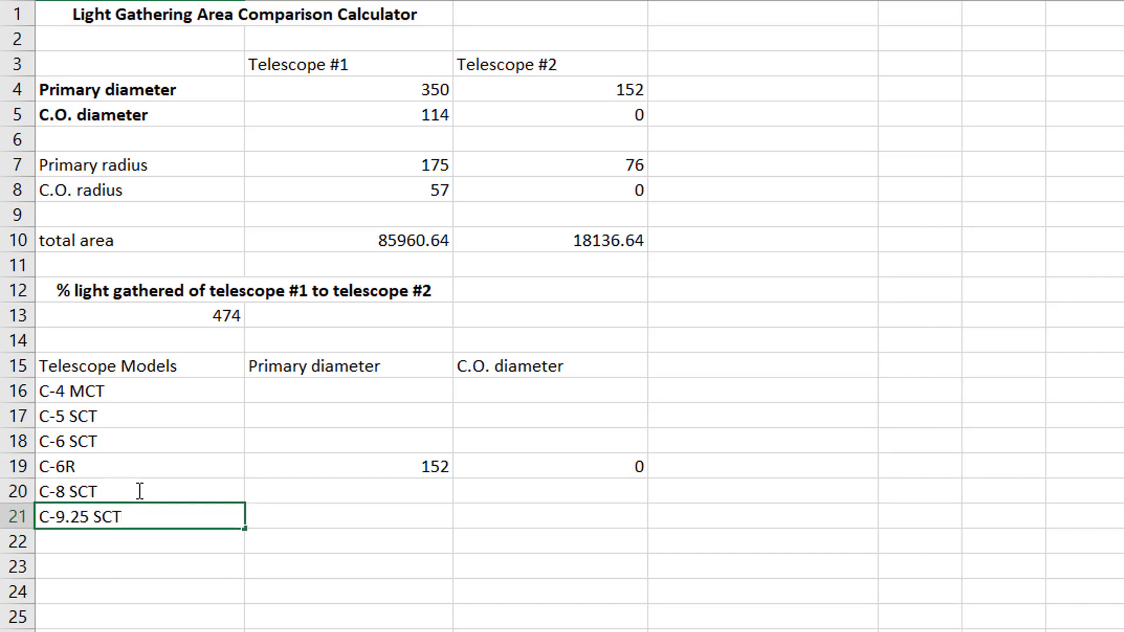
key(Return)
- Add the Meade SN10 model with diameters 254 and 81
text(Meade )
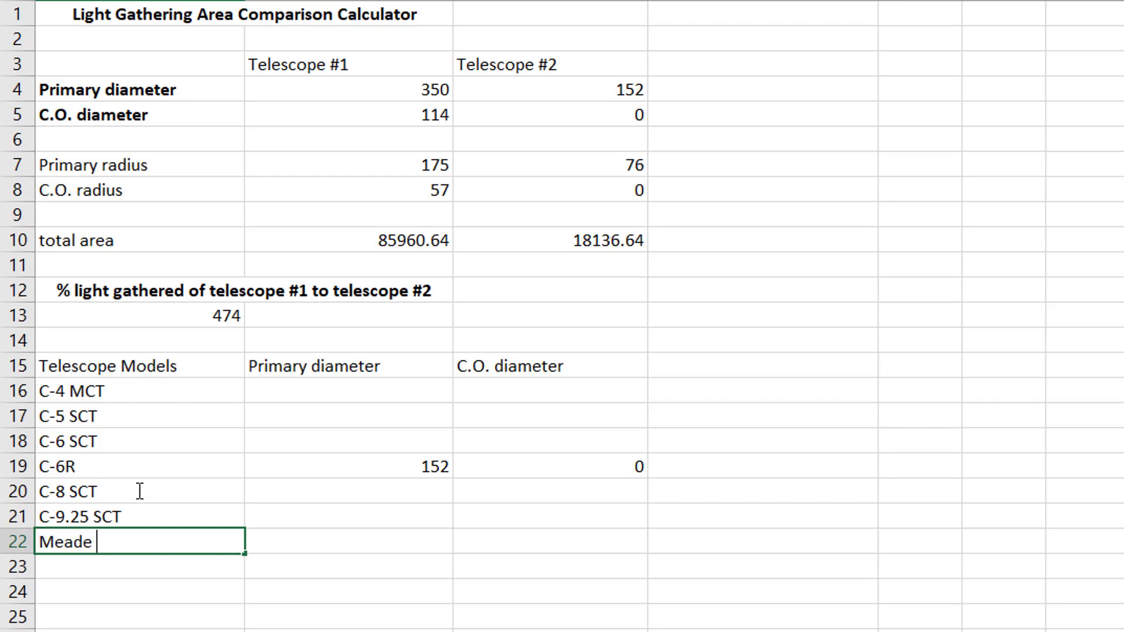
text(SN10)
key(Tab)
text(254)
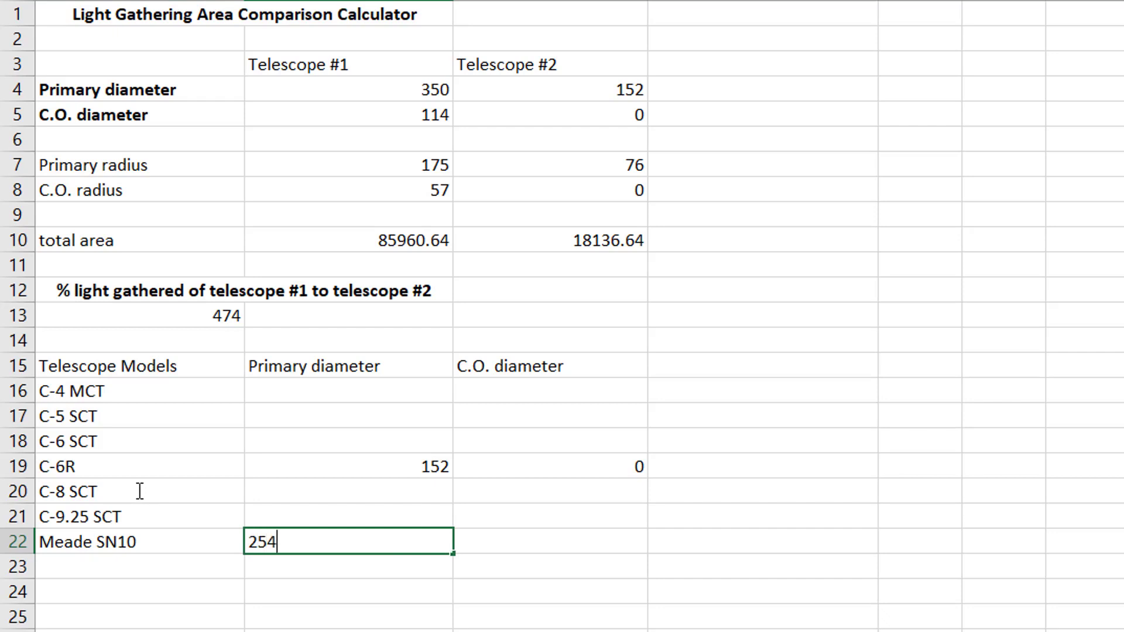
key(Tab)
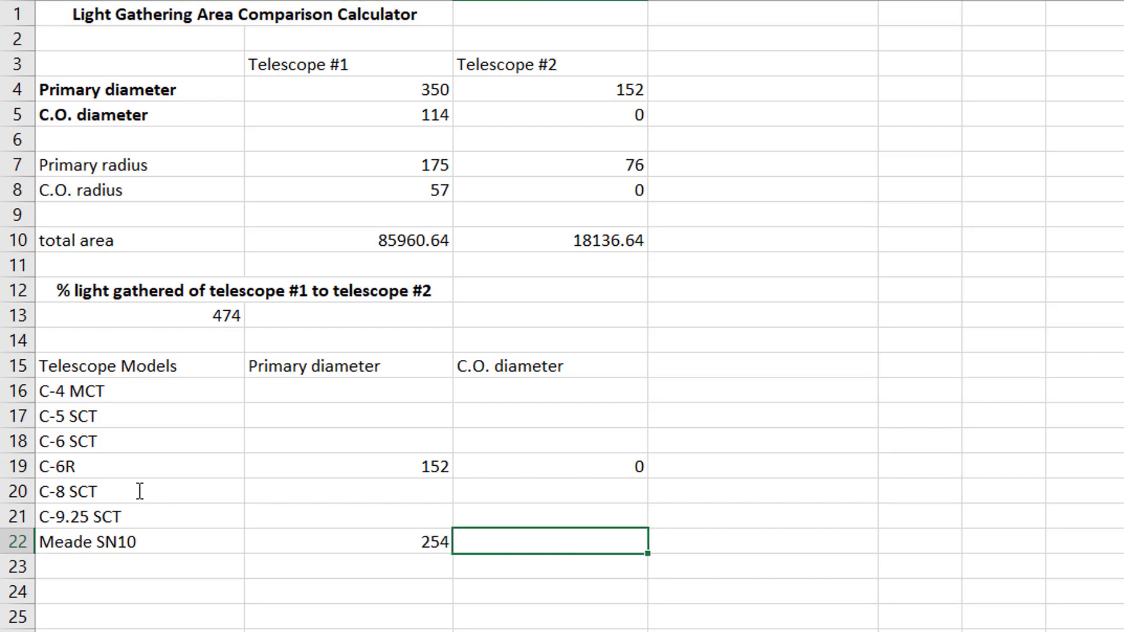
text(81)
click(113, 562)
- Add the RedCat51 model with a 51 primary diameter
text(RedCat51)
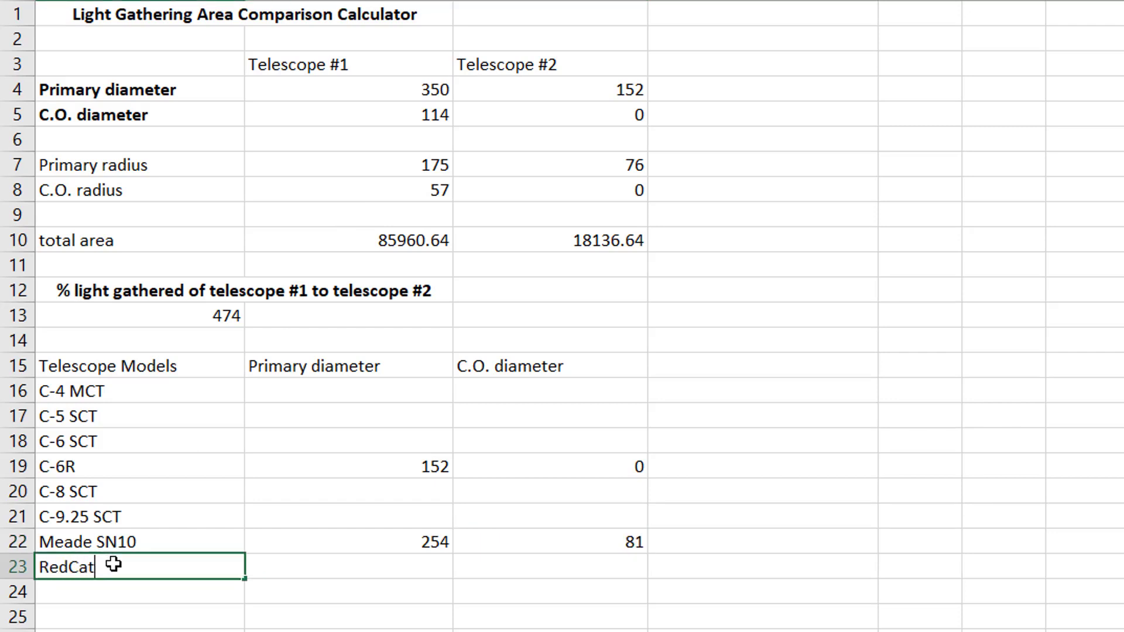
key(Tab)
text(51)
key(Tab)
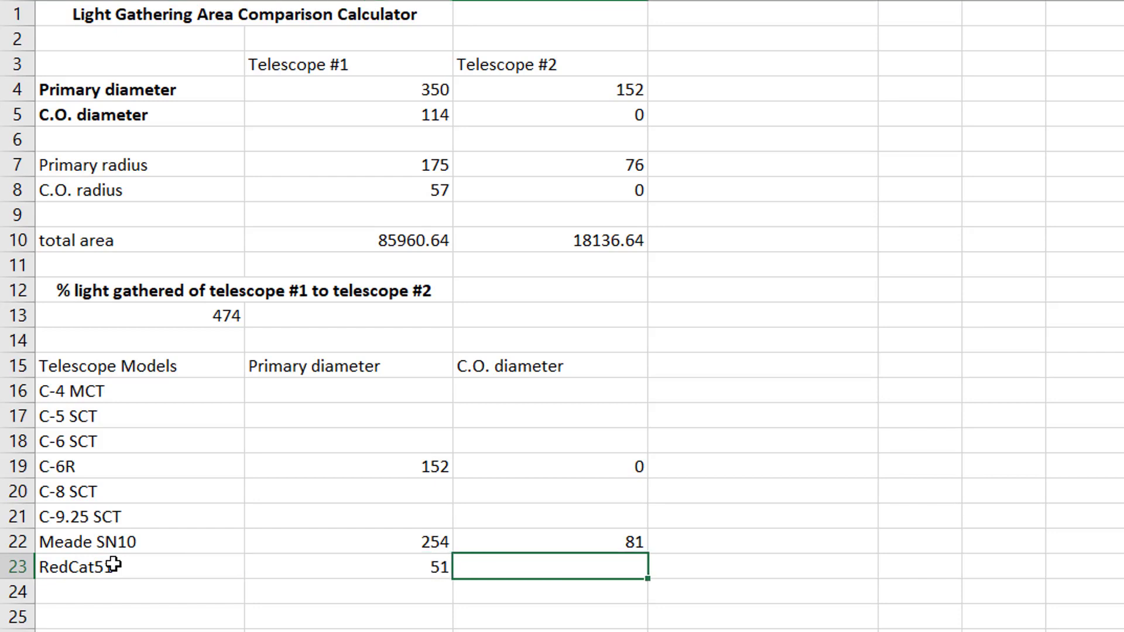
- Give RedCat51 a 0 obstruction, then set telescope #2's primary diameter in C4 to 51
text(0)
click(497, 473)
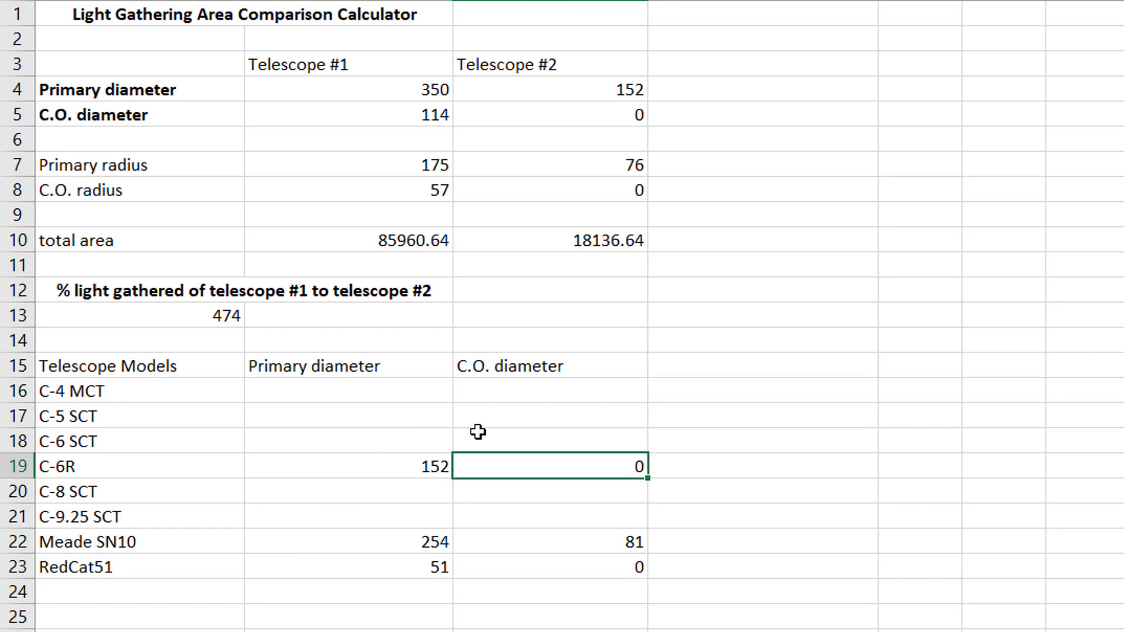
click(609, 92)
text(51)
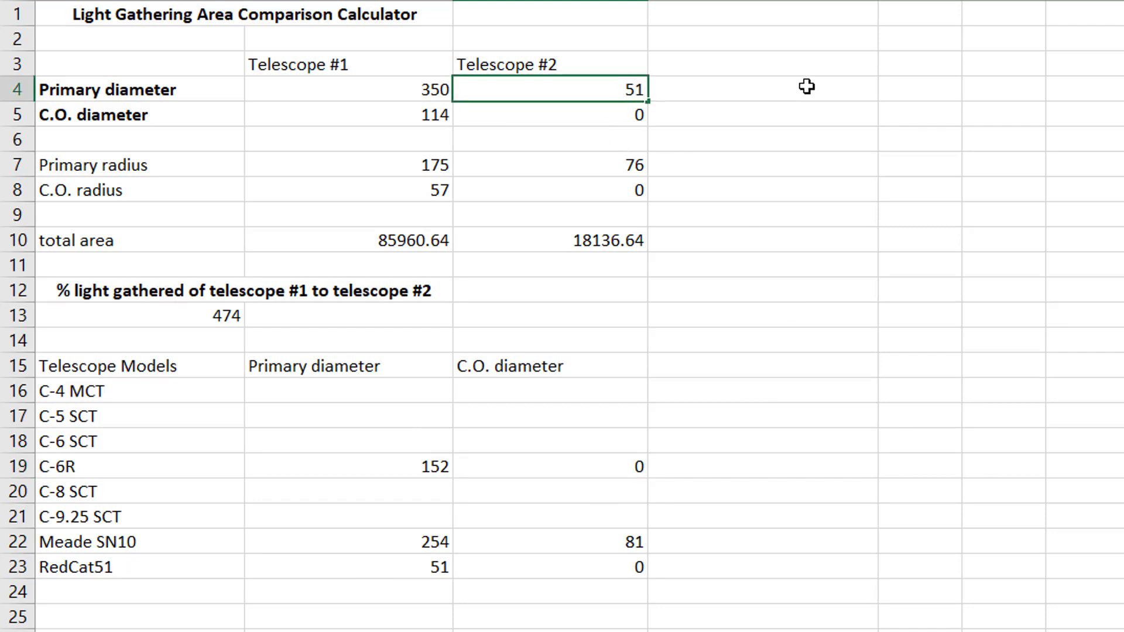
key(Return)
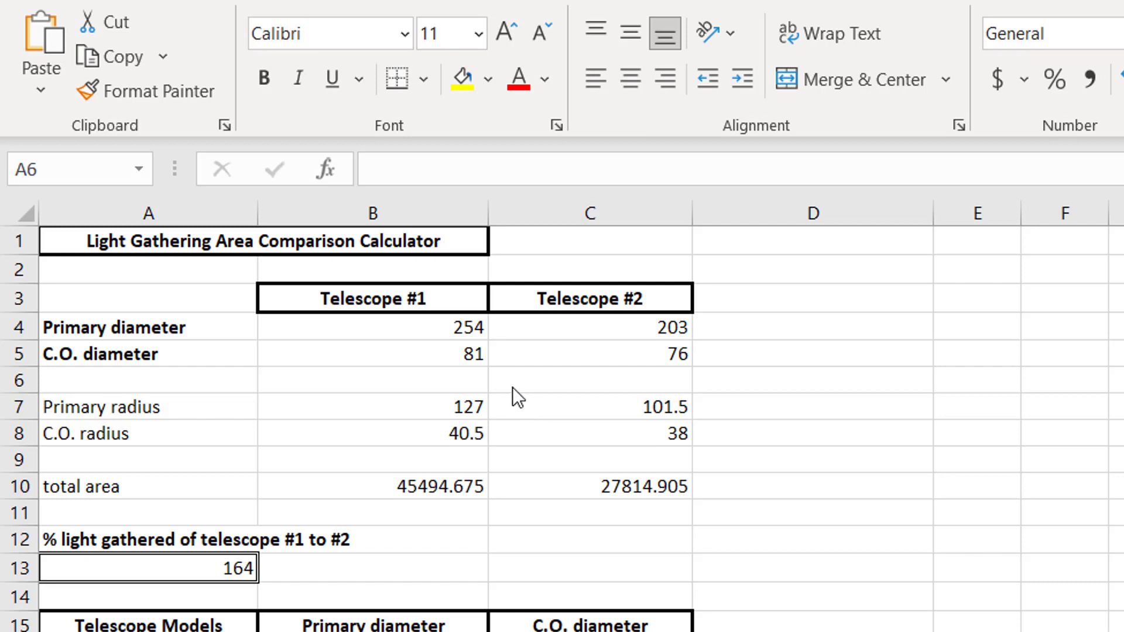
- Rename the B3 and C3 headings from Telescope to 'Pizza #1' and 'Pizza #2'
double_click(400, 298)
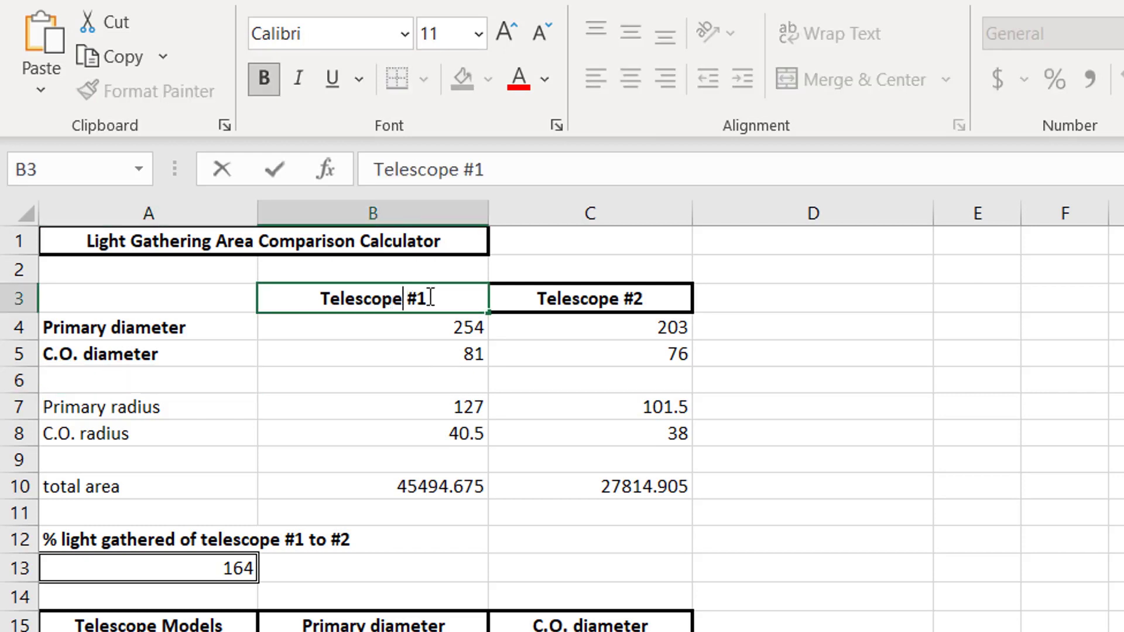
key(BackSpace)
key(BackSpace)
key(BackSpace)
key(BackSpace)
key(BackSpace)
key(BackSpace)
key(BackSpace)
key(BackSpace)
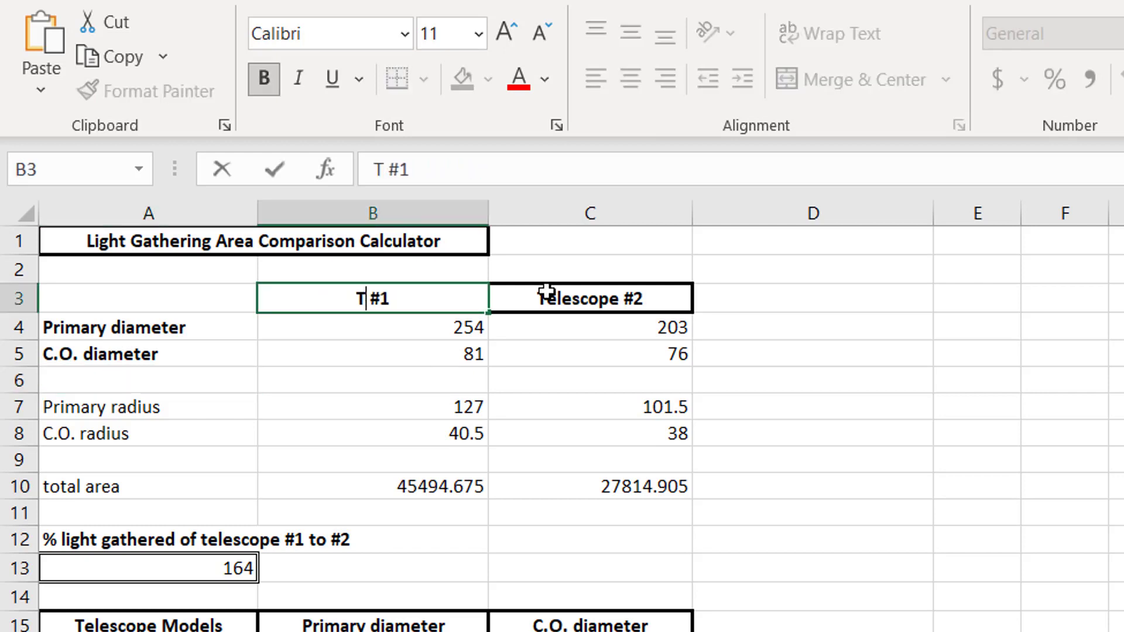
key(BackSpace)
text(Pizza)
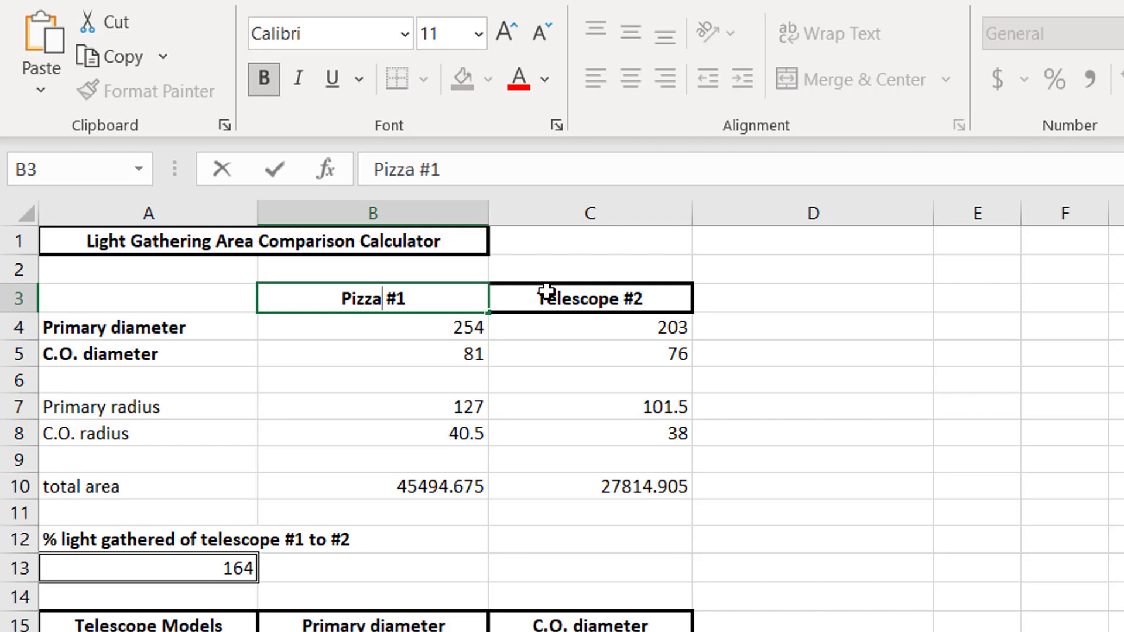
click(612, 298)
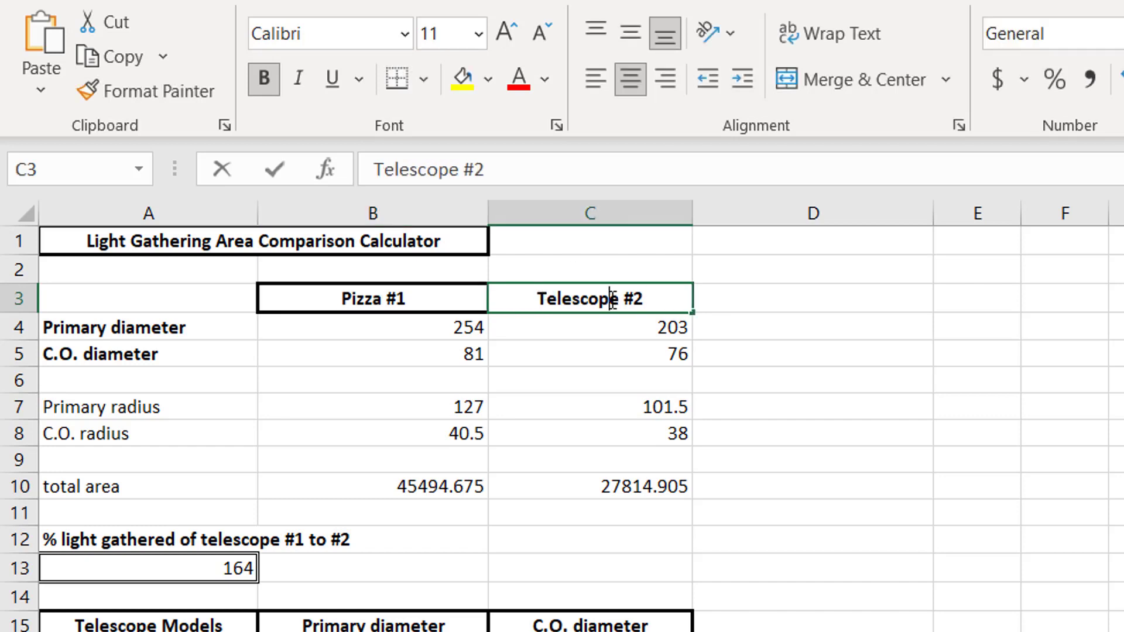
key(BackSpace)
key(BackSpace)
key(BackSpace)
key(BackSpace)
key(BackSpace)
key(BackSpace)
key(BackSpace)
key(BackSpace)
key(BackSpace)
text(Pizza)
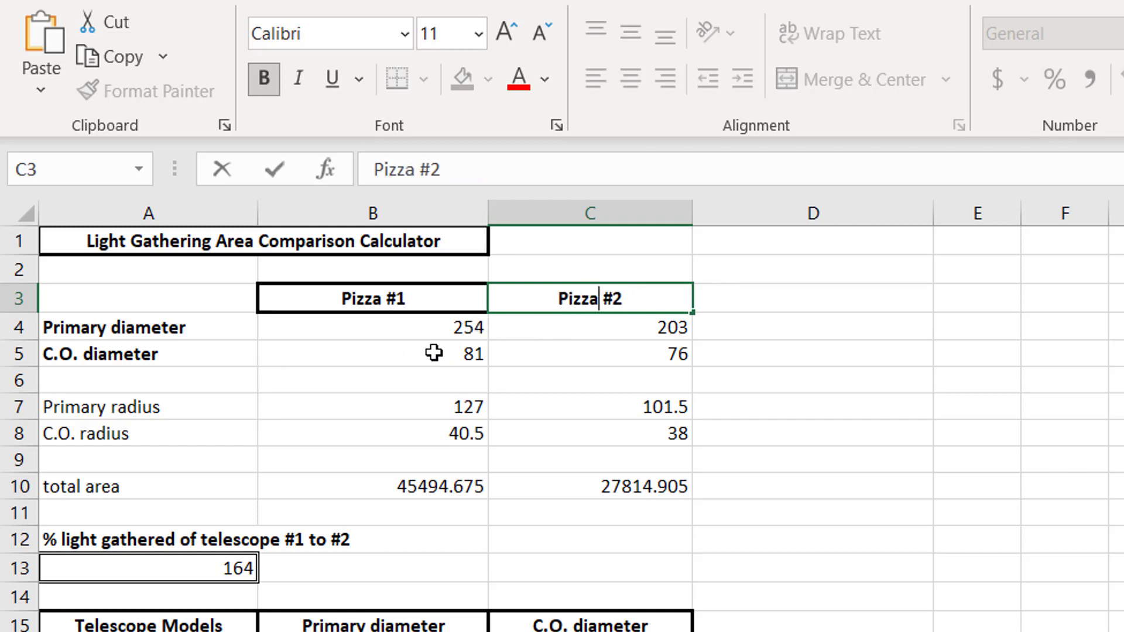
- Set both pizzas' C.O. diameters in B5 and C5 to 0
click(389, 350)
text(0)
click(581, 353)
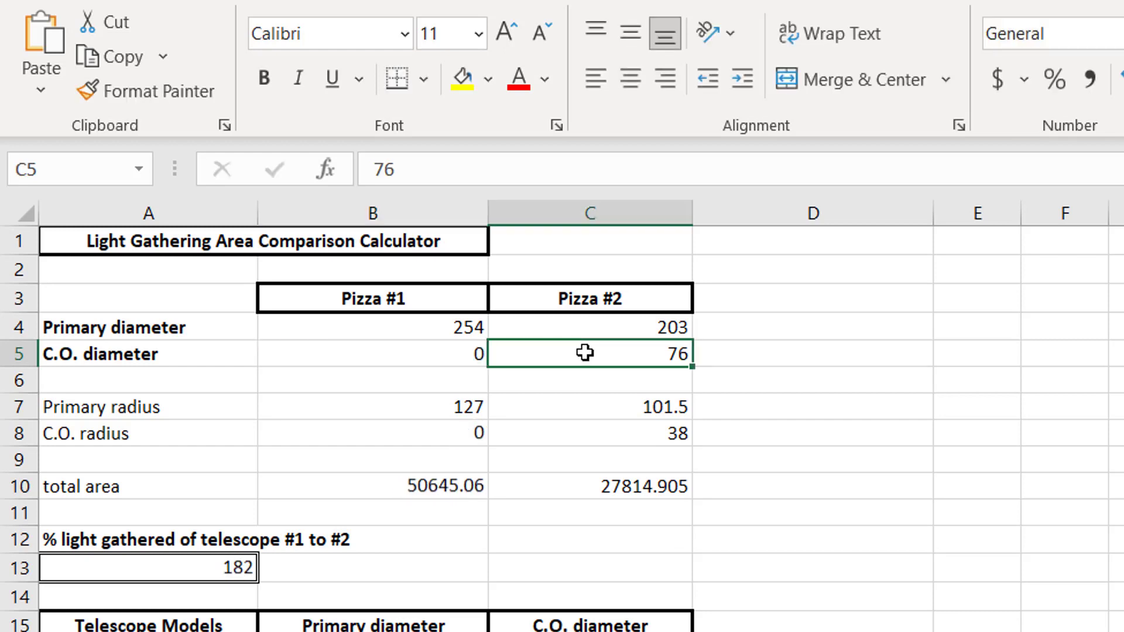
text(0)
click(584, 376)
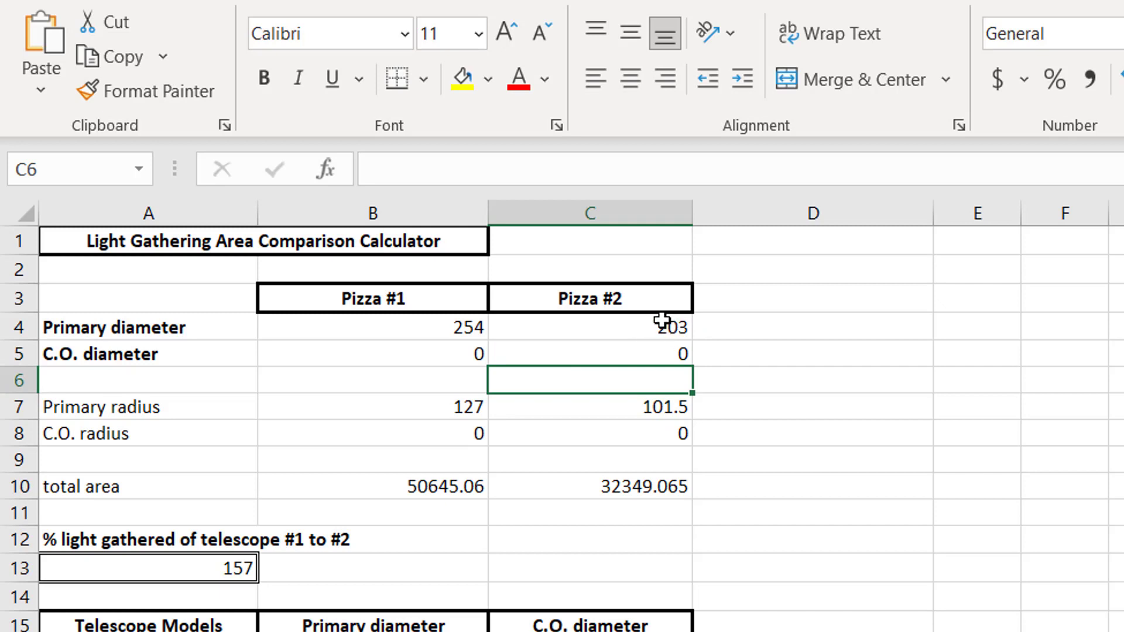
- Enter pizza diameters of 14 in B4 and 8 in C4
click(459, 328)
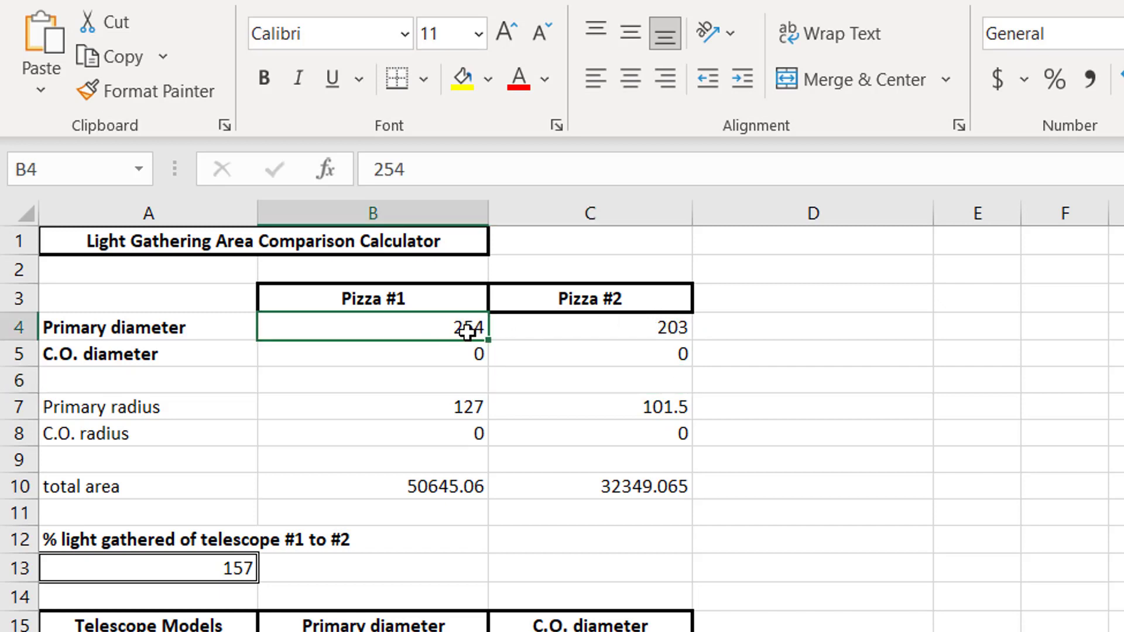
text(350)
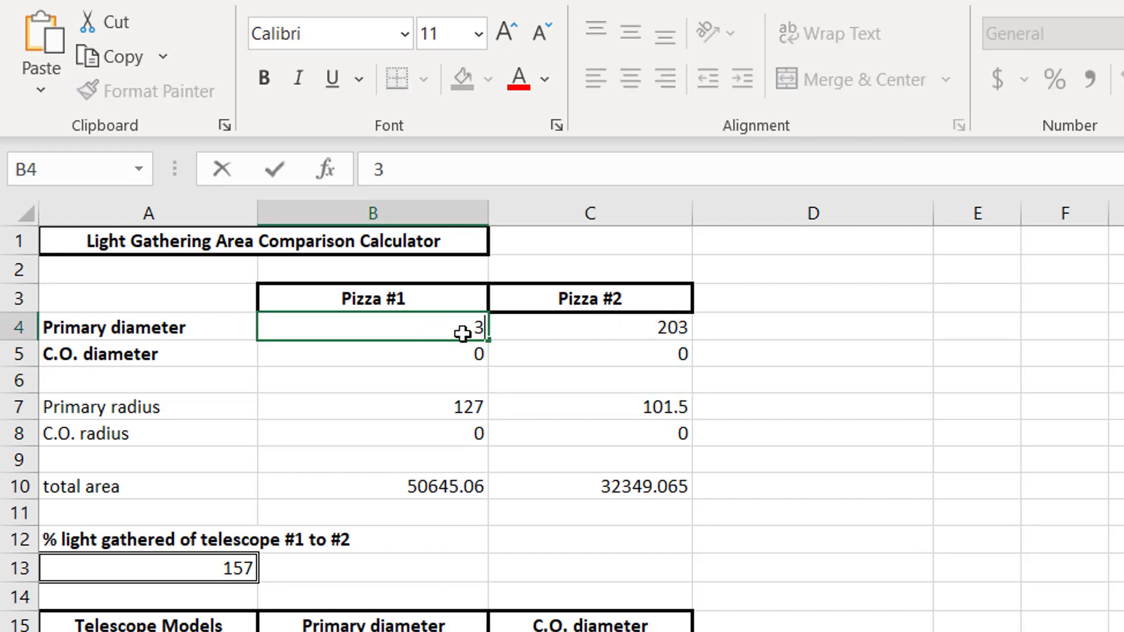
key(BackSpace)
key(BackSpace)
key(BackSpace)
text(14)
click(609, 332)
text(8)
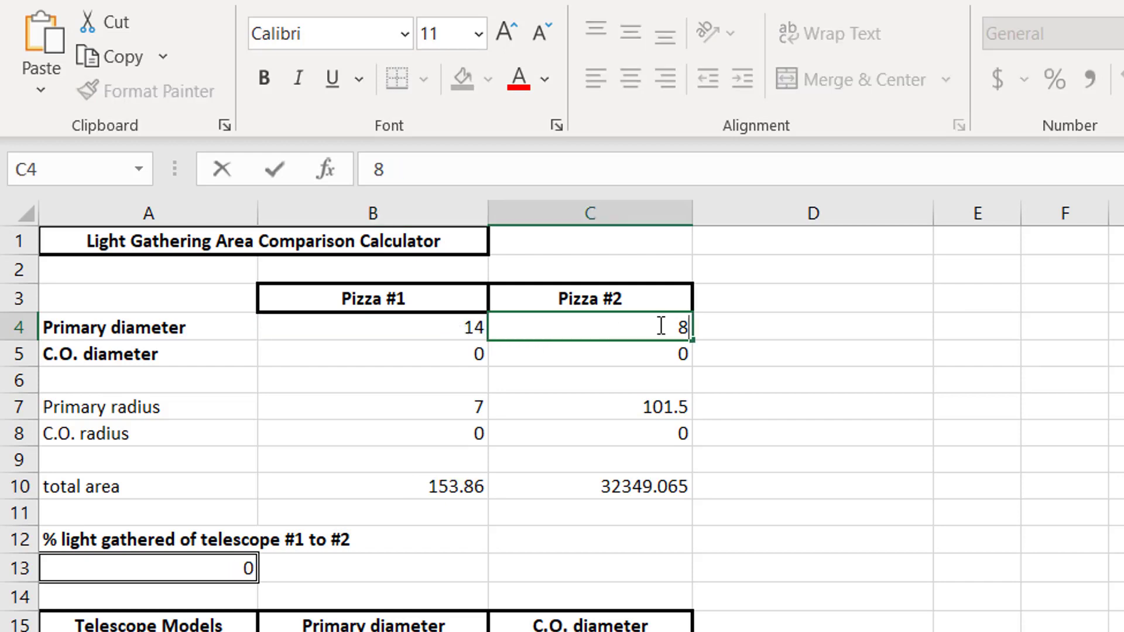
click(618, 381)
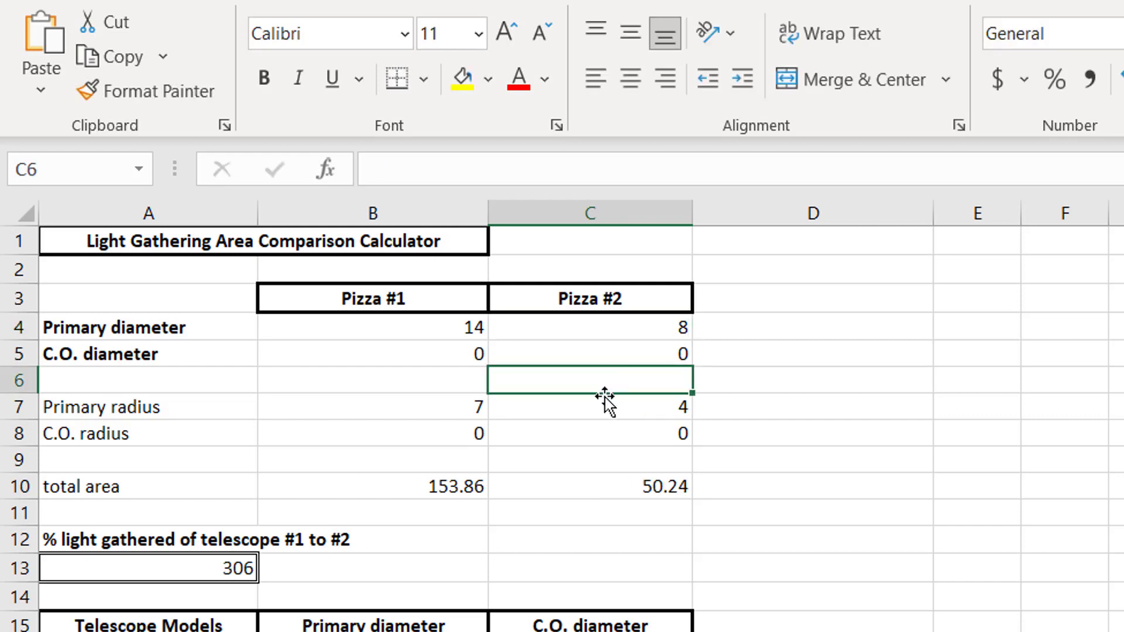
- Remove the ×100 multiplier so A13's formula becomes =B10/C10
click(235, 568)
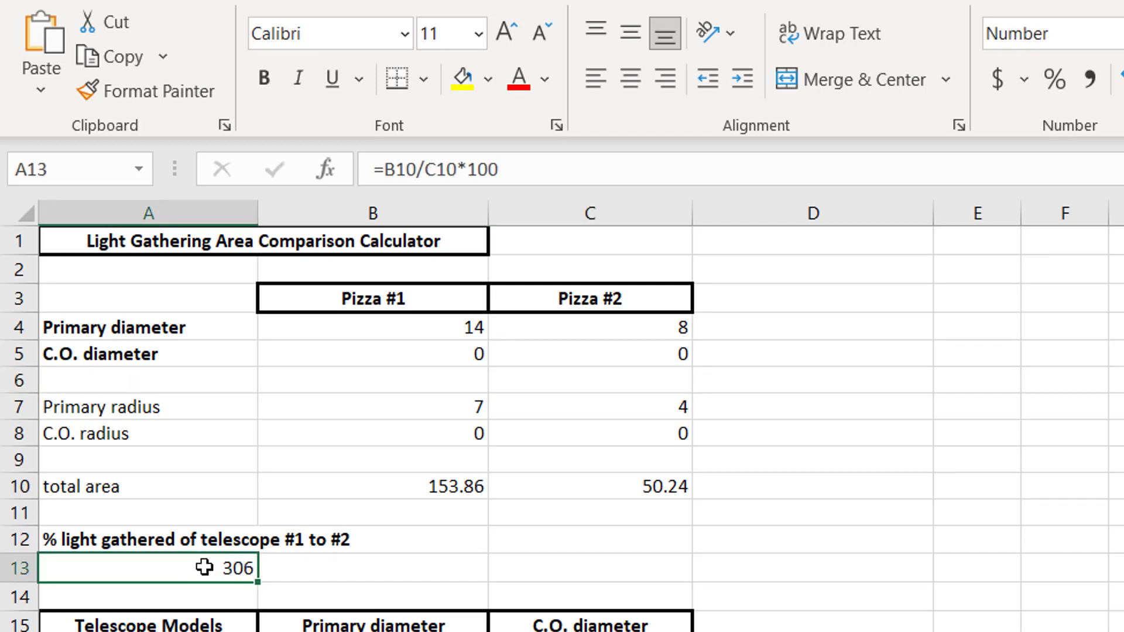
click(526, 171)
key(BackSpace)
key(BackSpace)
key(BackSpace)
key(BackSpace)
key(Return)
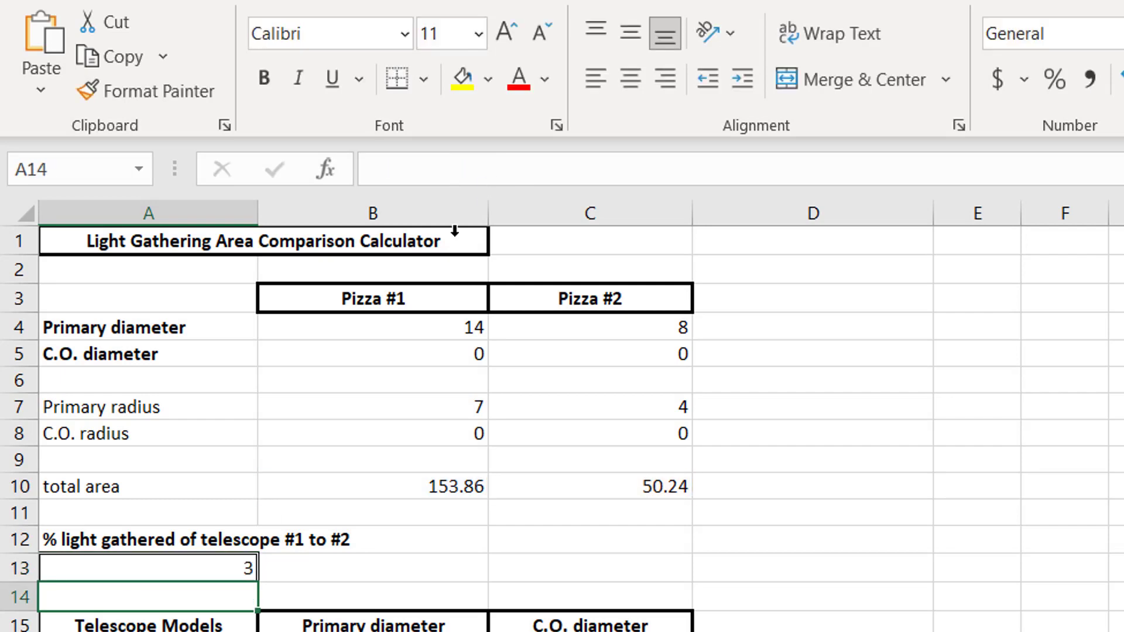
- Format A13 as a Number with 2 decimal places, showing 3.06
click(222, 566)
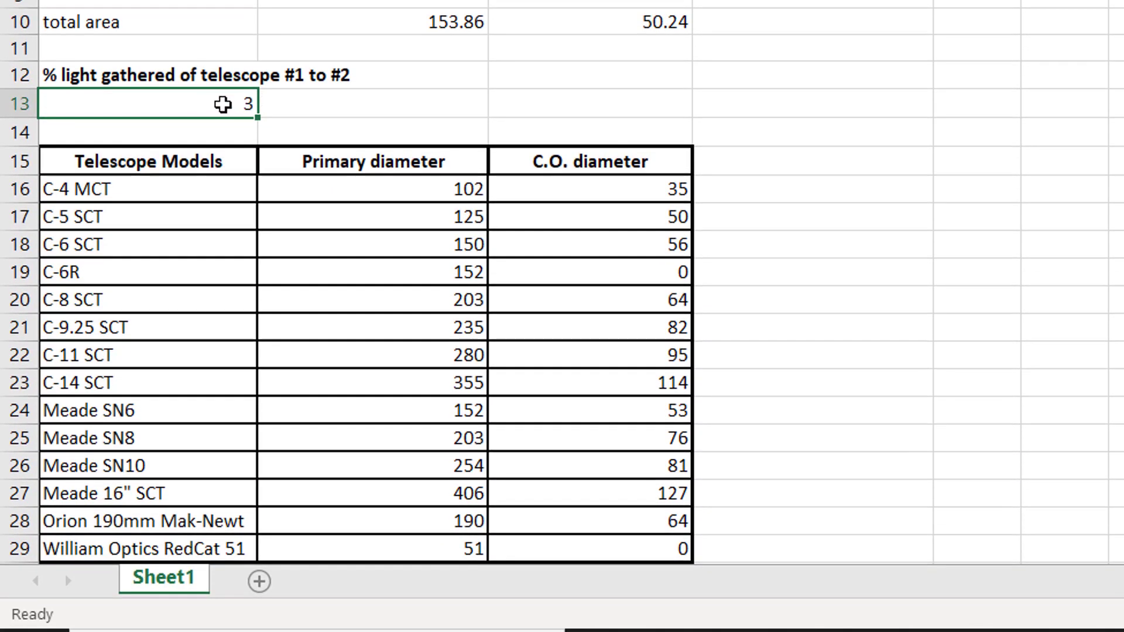
right_click(222, 105)
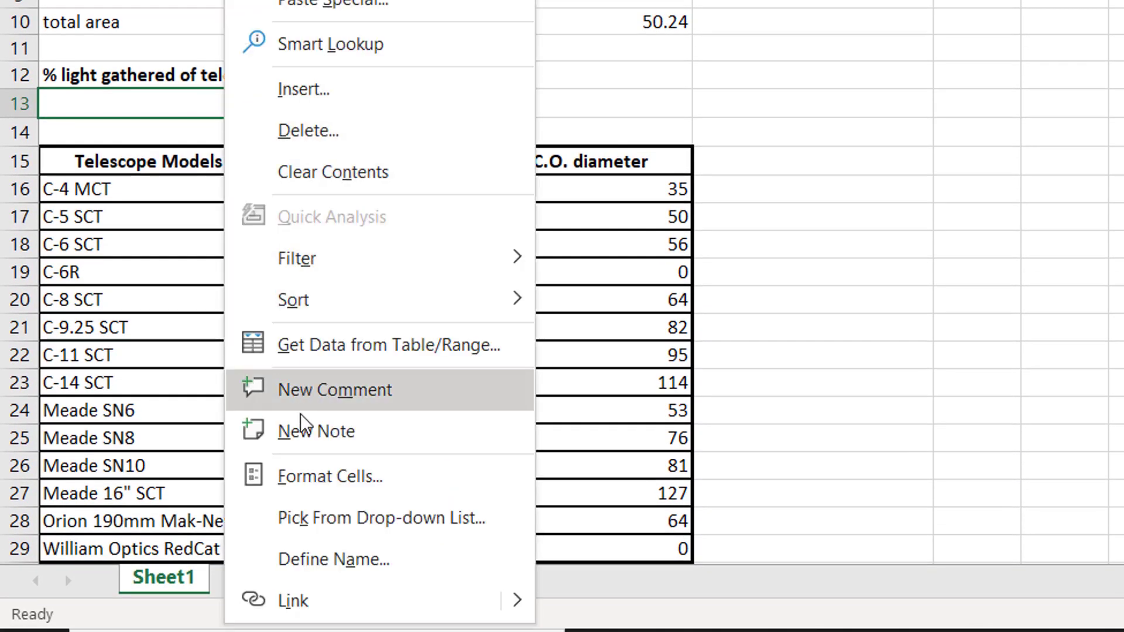
click(326, 477)
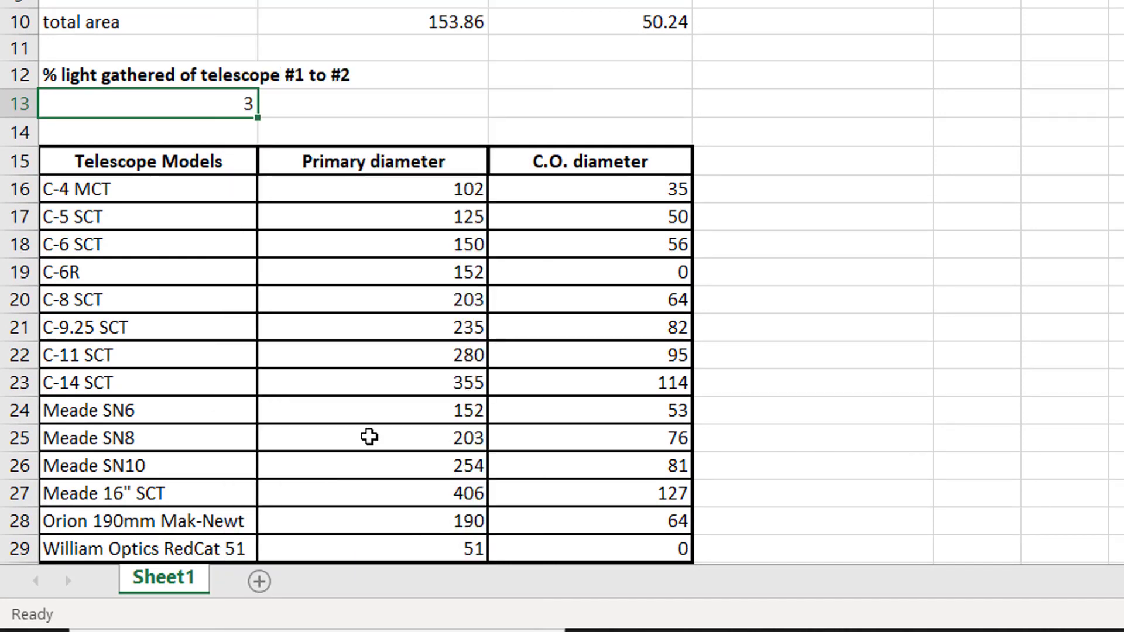
click(462, 92)
click(463, 93)
click(555, 574)
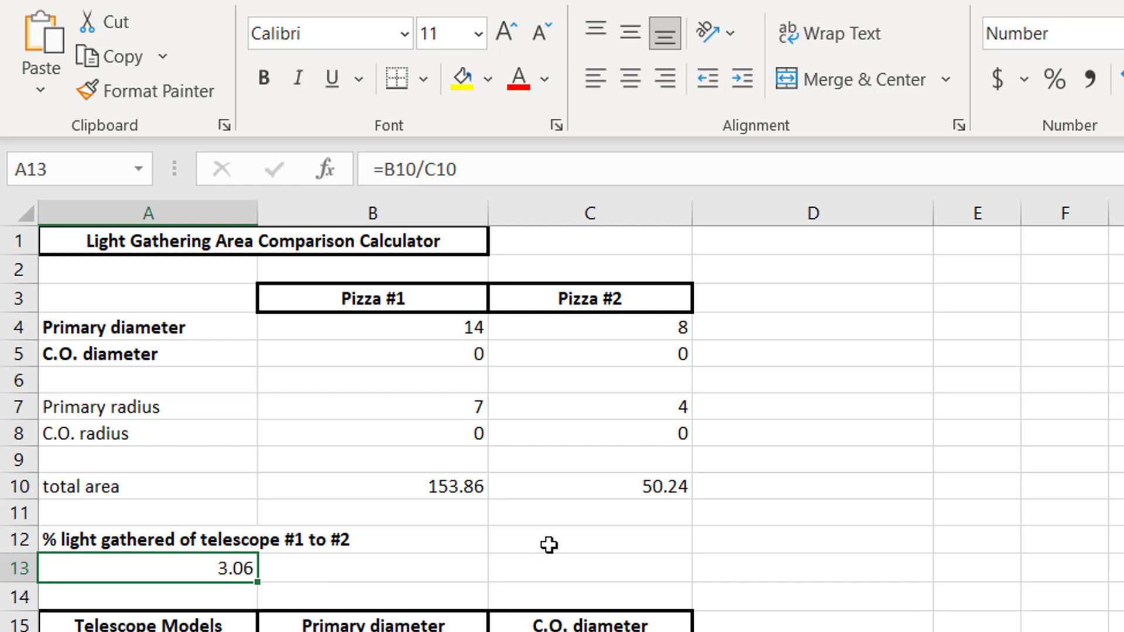
click(645, 489)
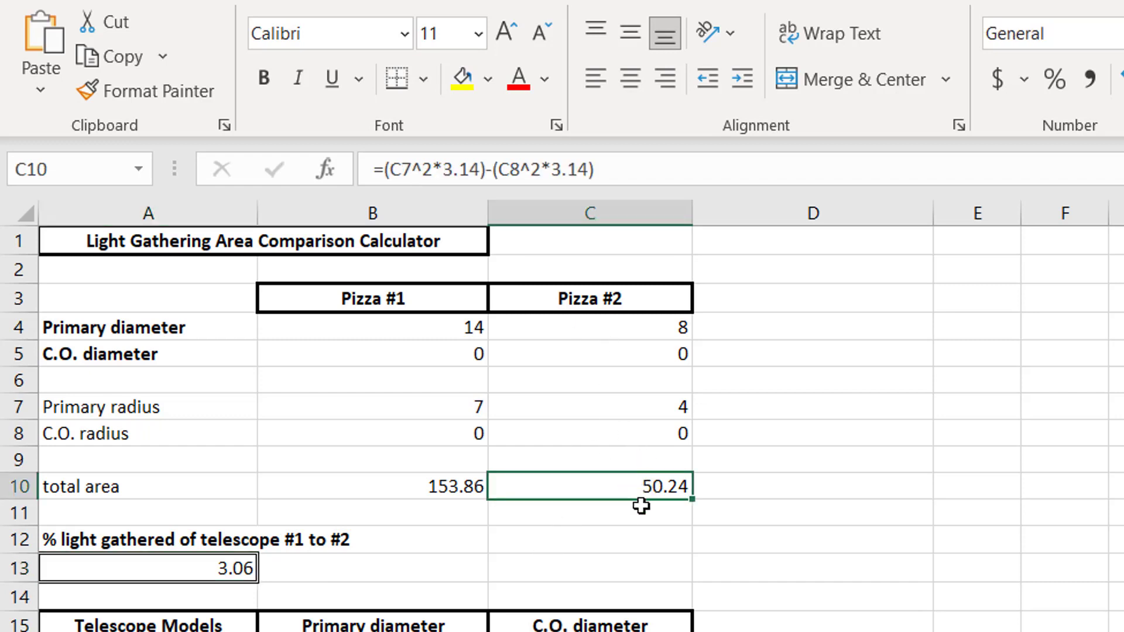
click(490, 172)
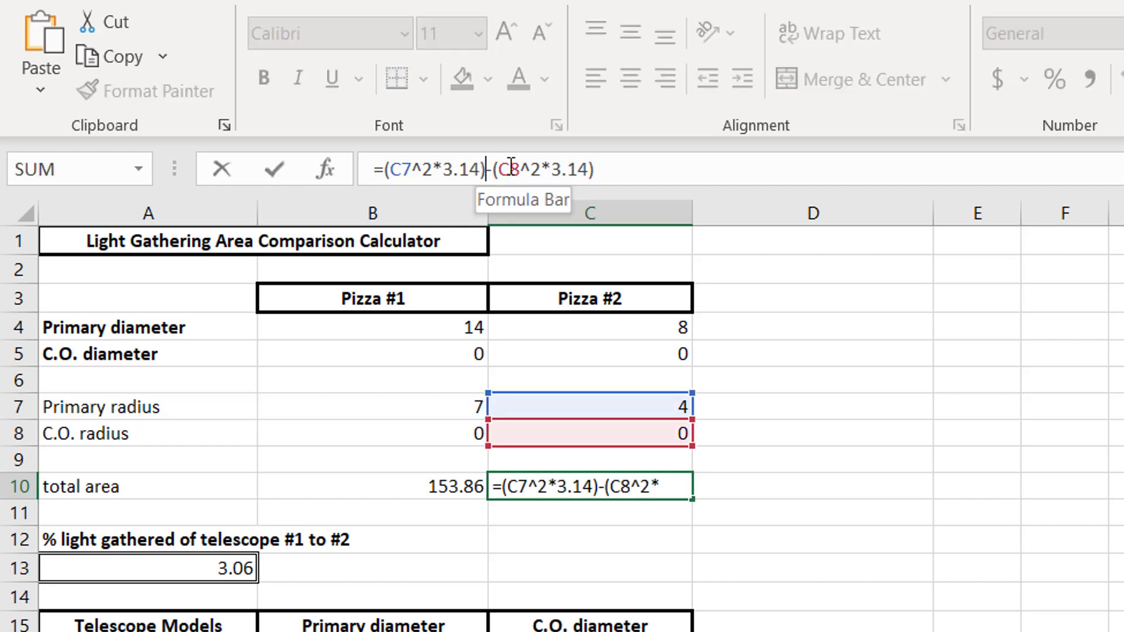
text(*2)
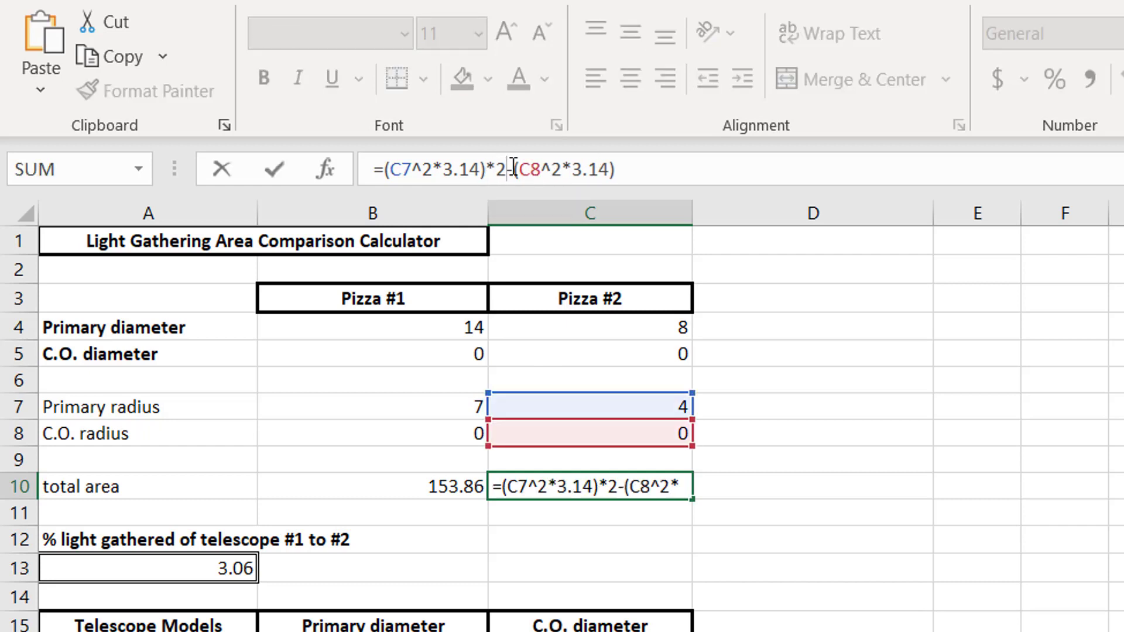
key(Return)
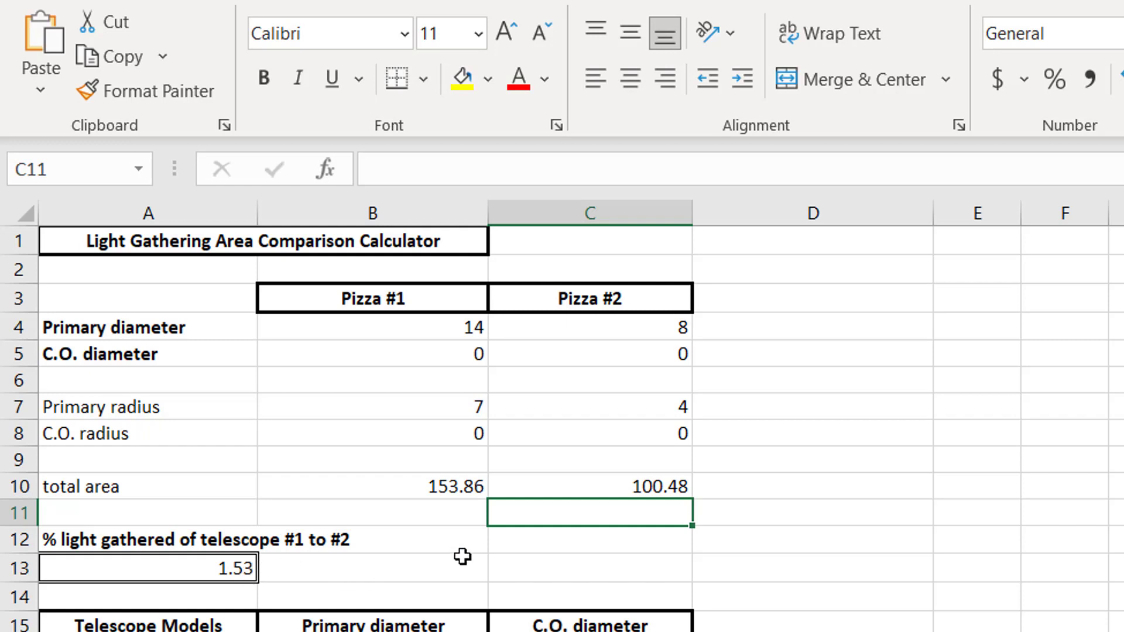
click(572, 486)
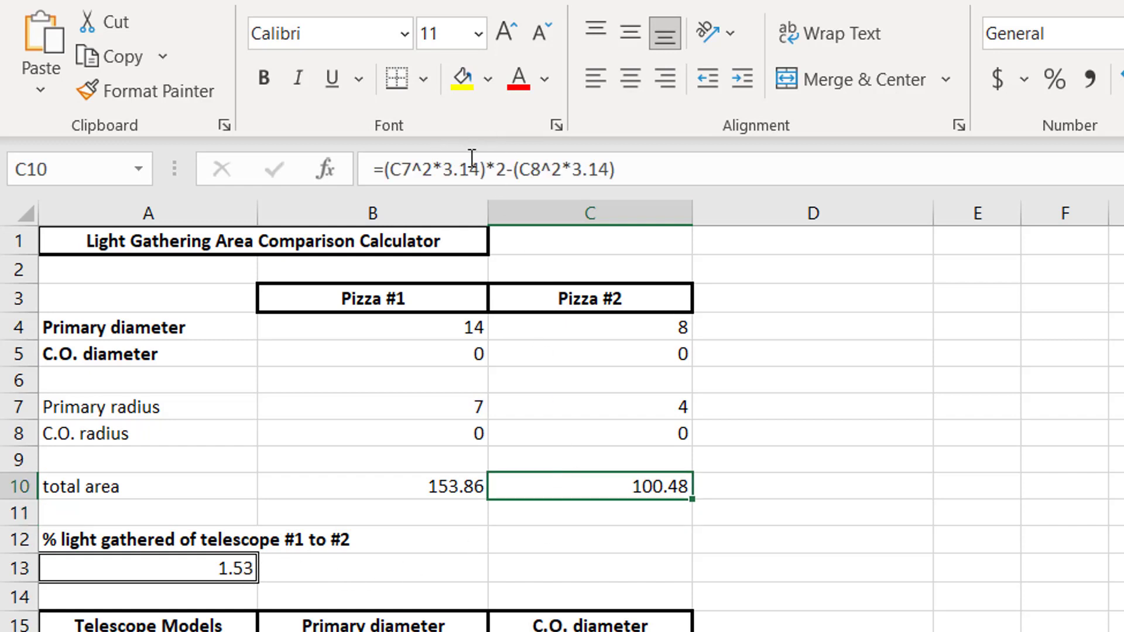
click(506, 167)
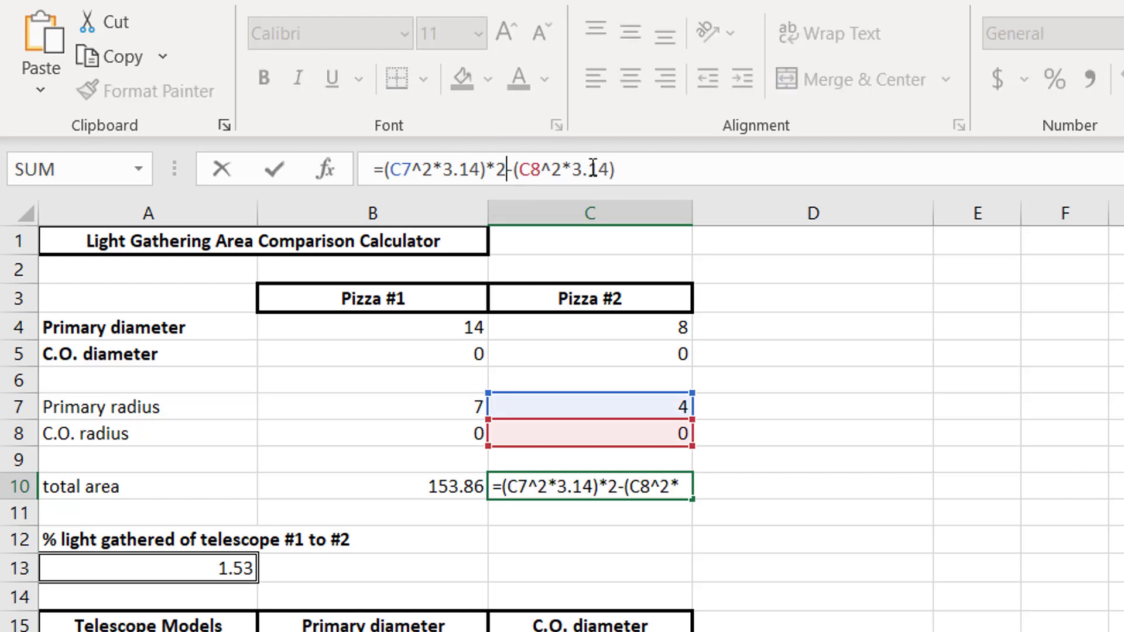
key(Delete)
key(BackSpace)
key(Return)
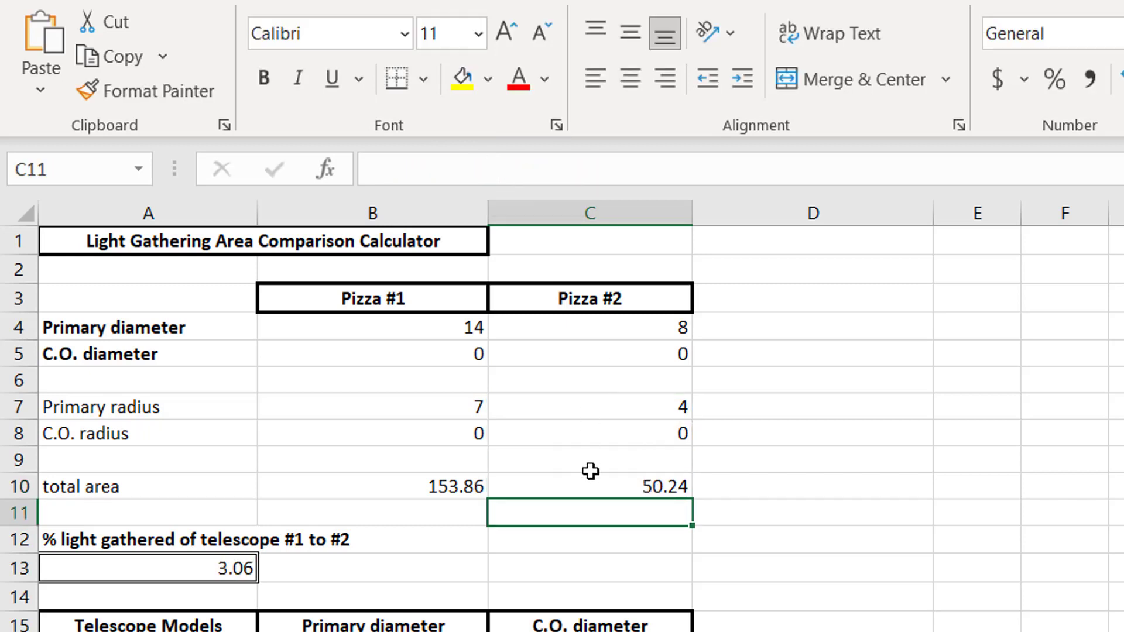